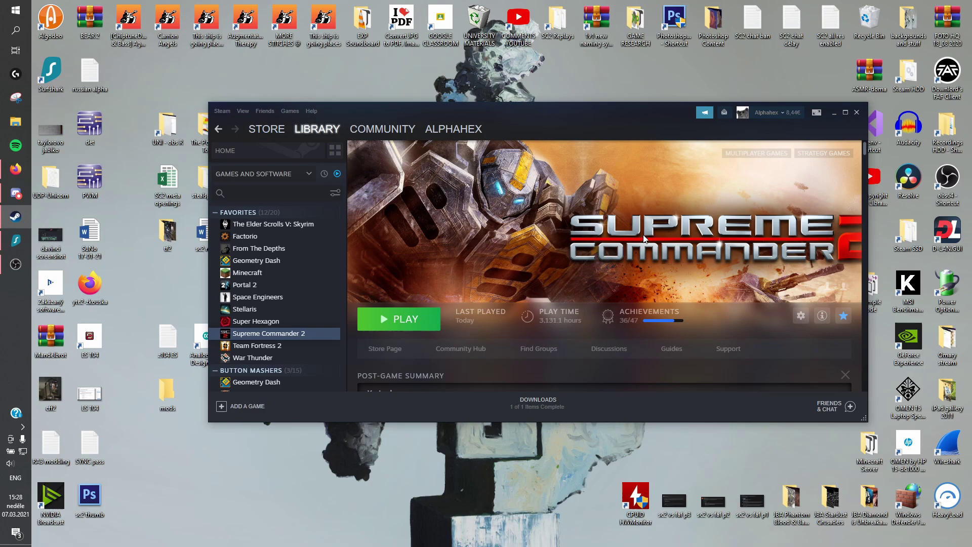
Hide Steam, open the desktop mods folder to review its eight .scd files, then minimise it
click(833, 113)
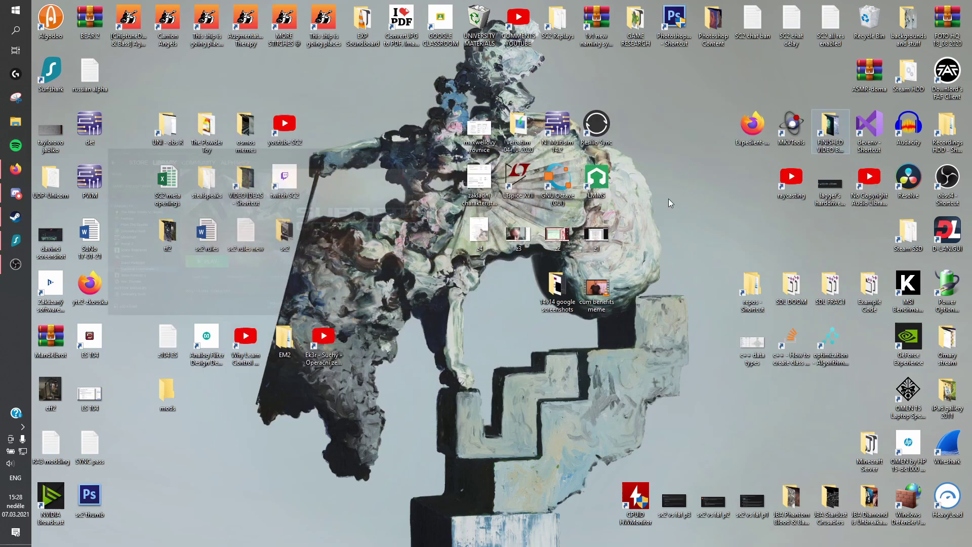
double_click(169, 391)
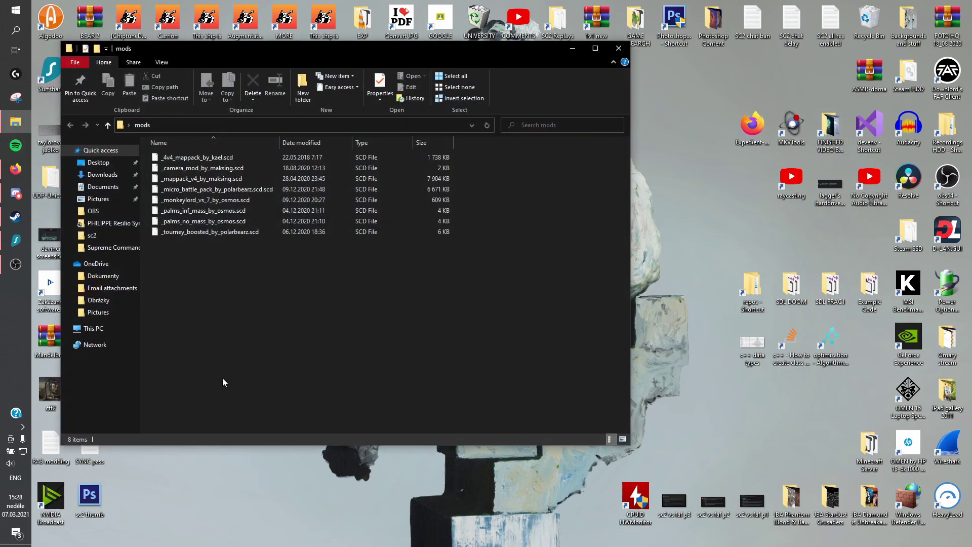
mouse_move(223, 305)
mouse_down()
mouse_move(242, 151)
mouse_move(184, 176)
mouse_move(198, 158)
mouse_move(211, 261)
mouse_up()
drag(353, 49, 388, 56)
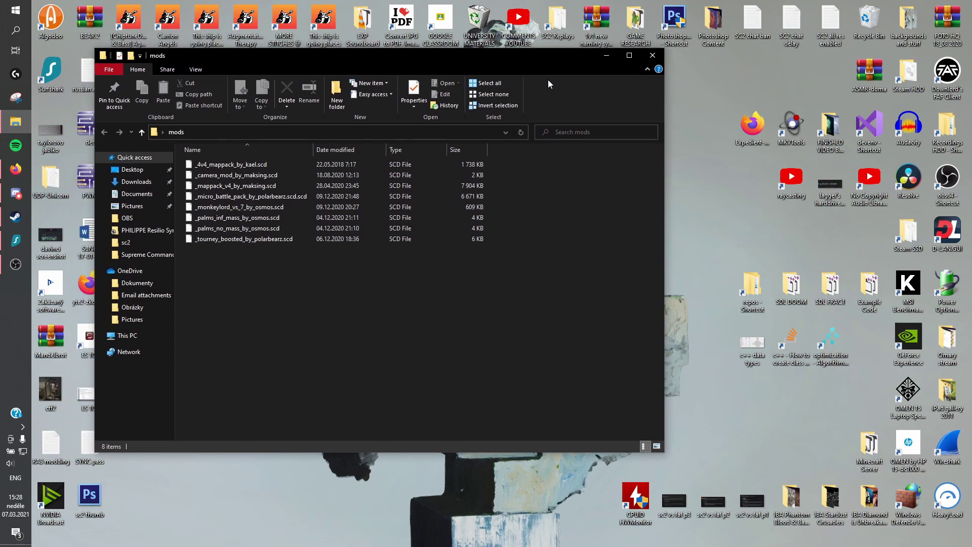
click(607, 56)
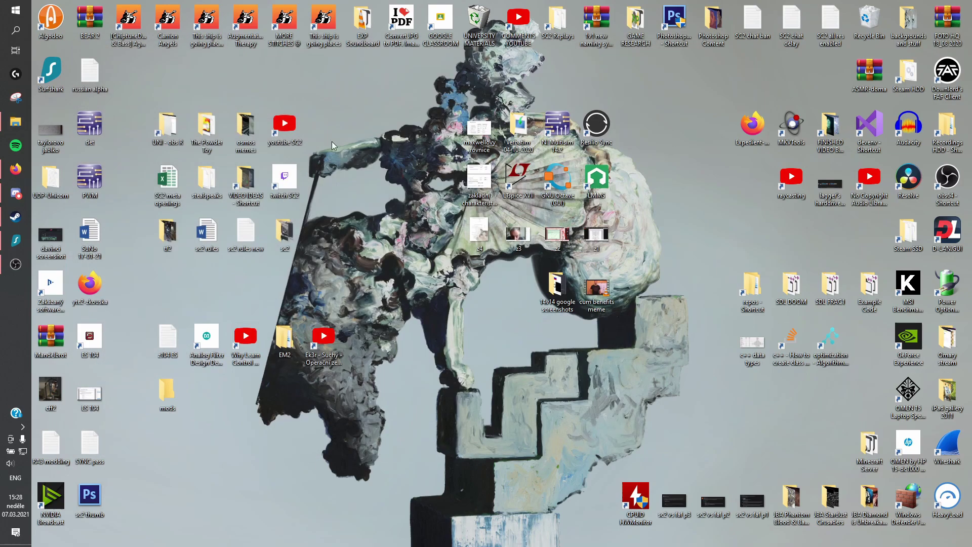
Bring up the Steam library and open the Supreme Commander 2 game page
click(16, 217)
mouse_move(315, 140)
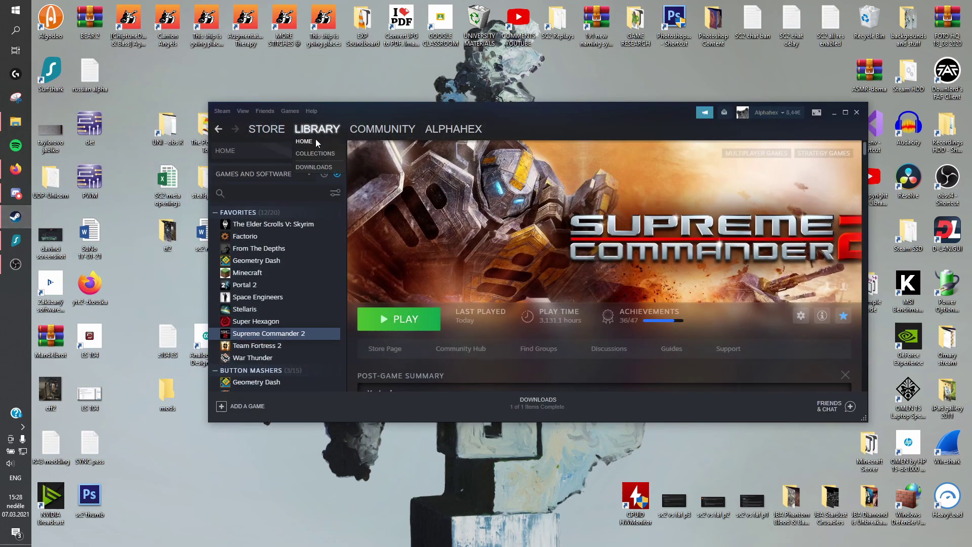
click(225, 150)
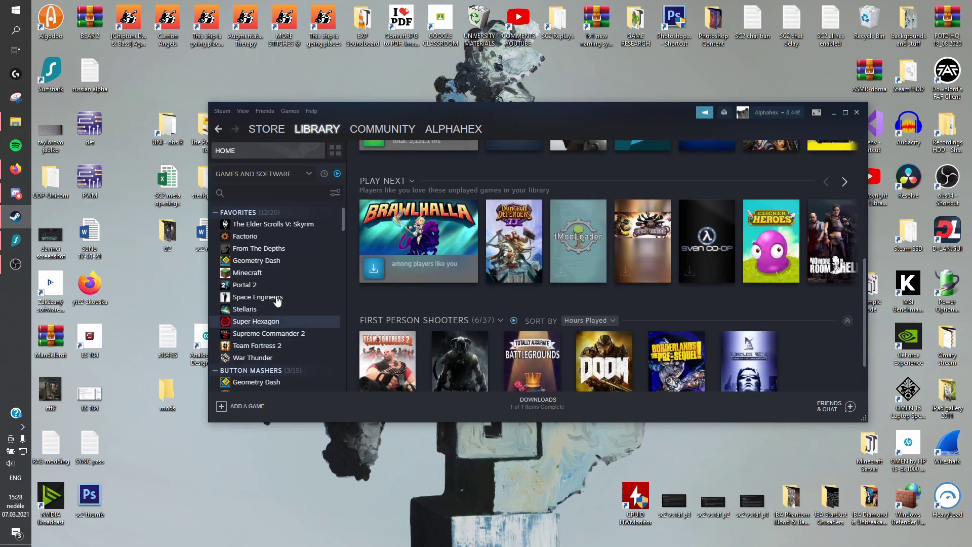
click(304, 338)
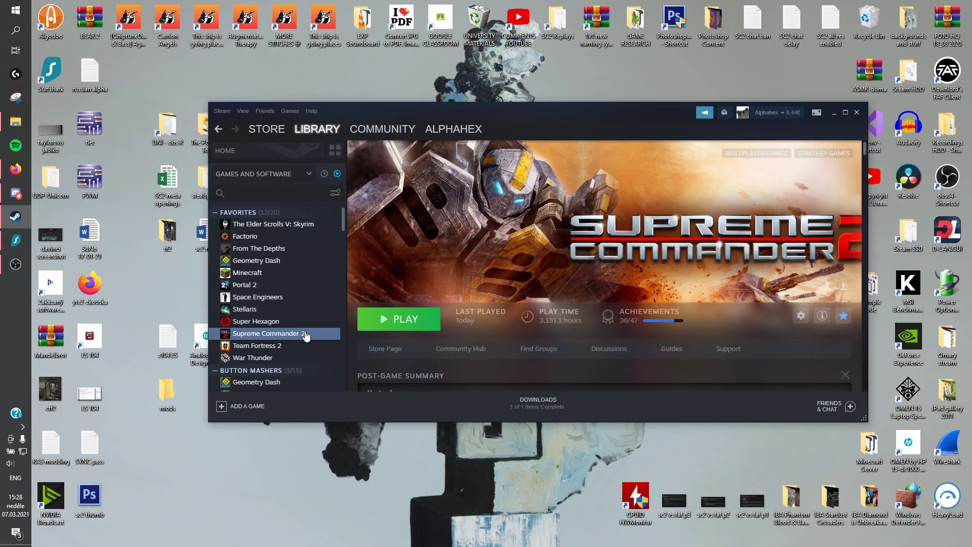
Browse Supreme Commander 2's local files from Properties, then close the Properties dialog
right_click(311, 335)
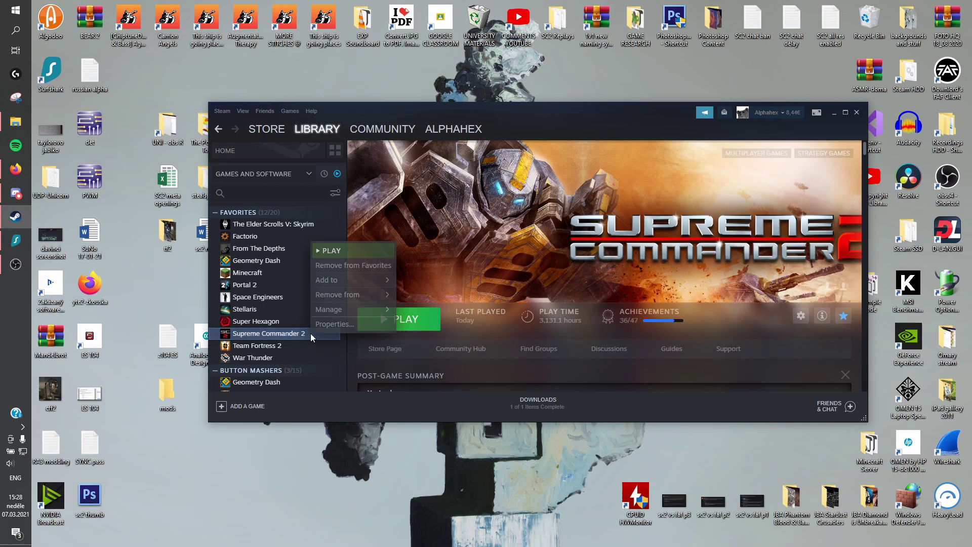
click(366, 326)
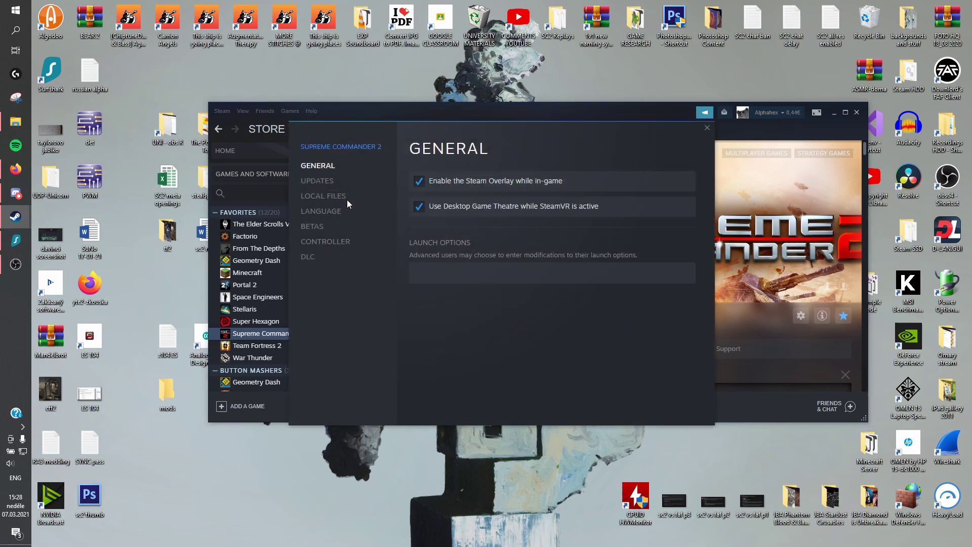
click(346, 200)
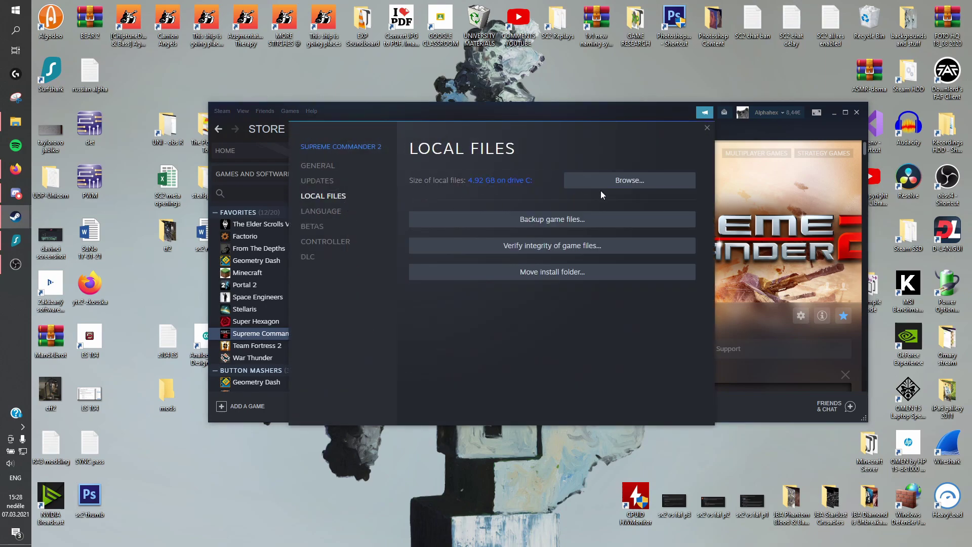
click(670, 183)
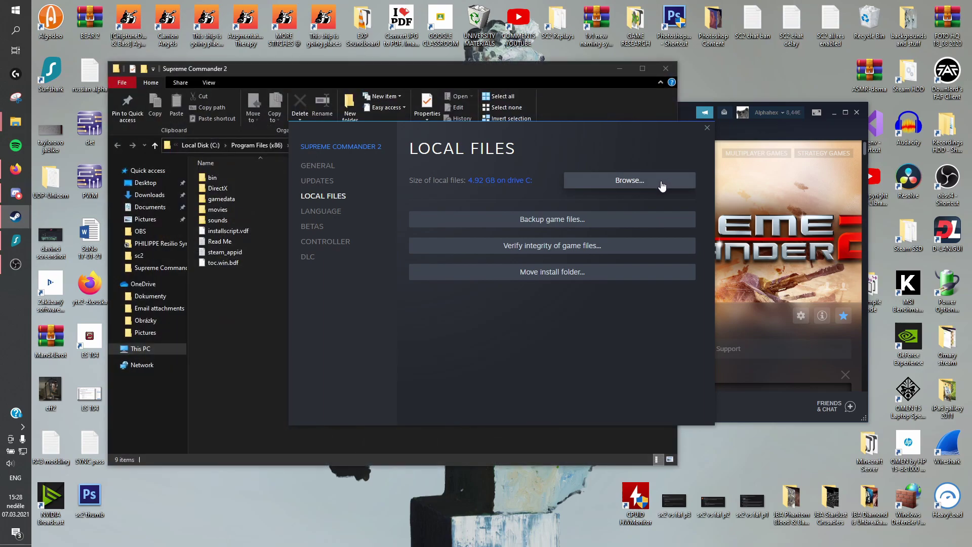
click(707, 128)
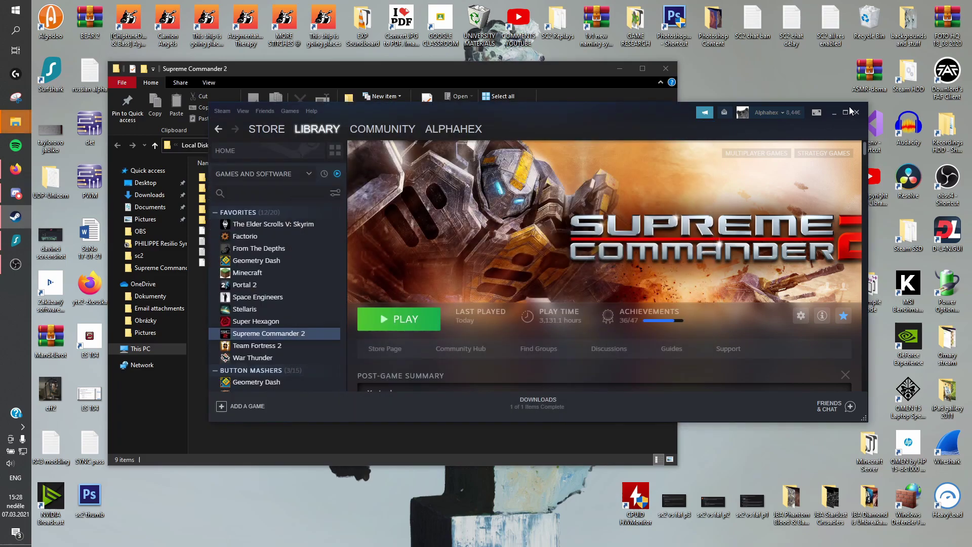
Create a shortcut to the gamedata folder and drag it onto the desktop
click(836, 113)
drag(413, 69, 630, 61)
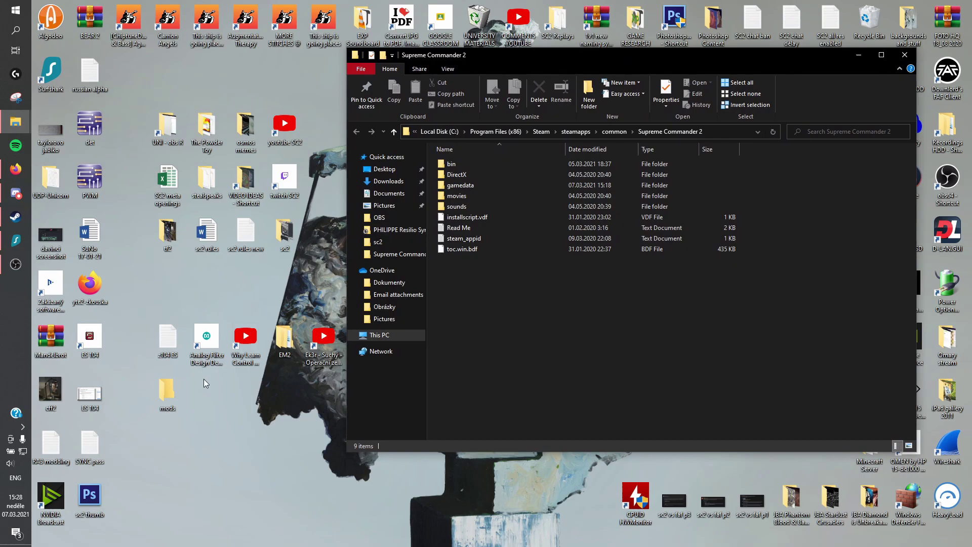
mouse_move(485, 187)
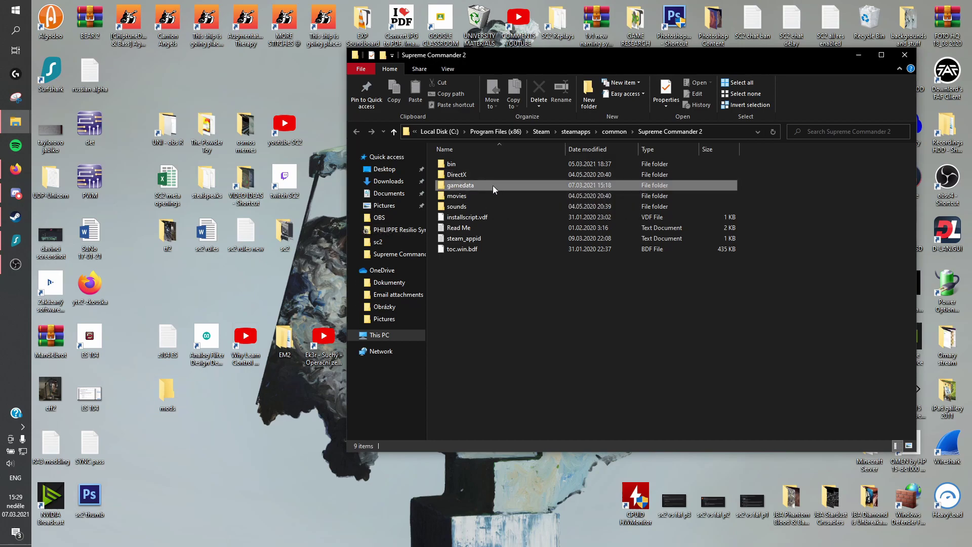
right_click(489, 184)
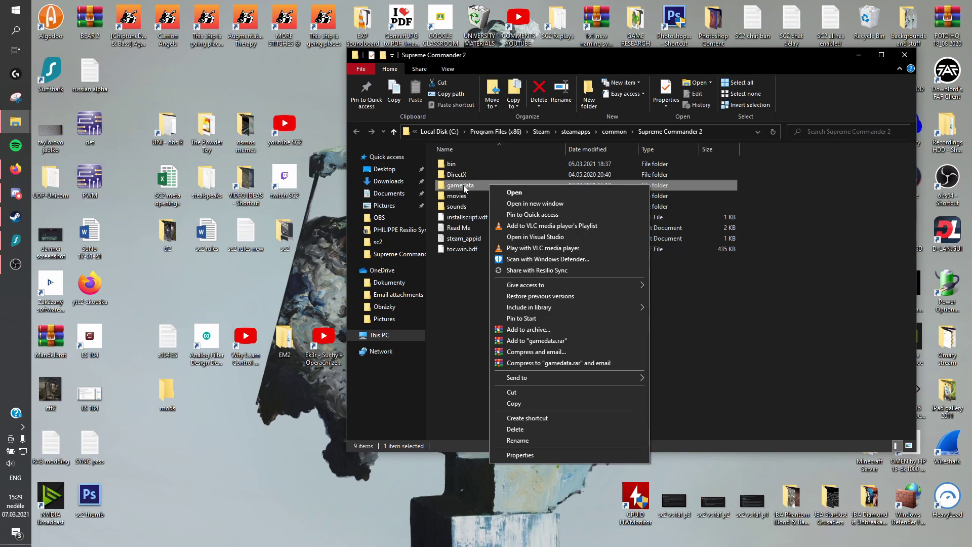
click(530, 418)
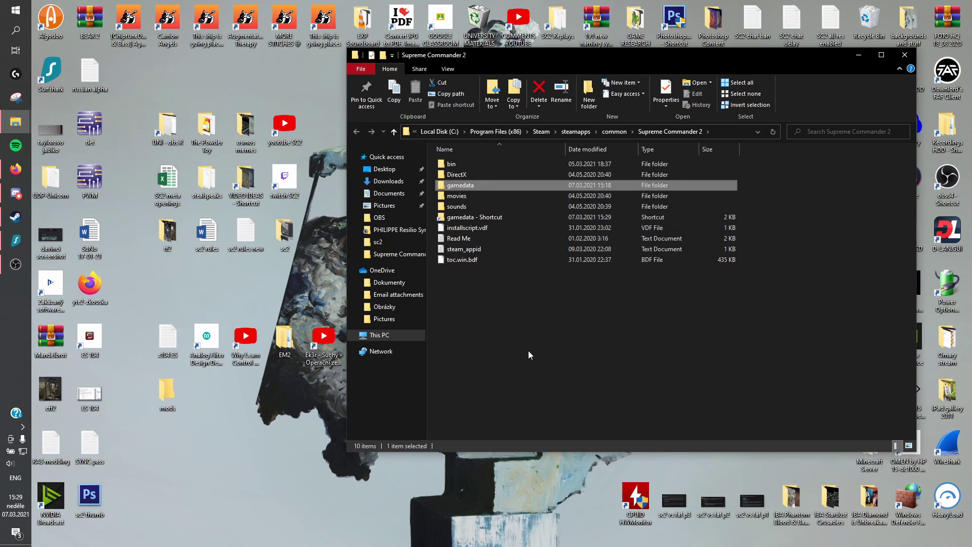
drag(495, 217, 180, 459)
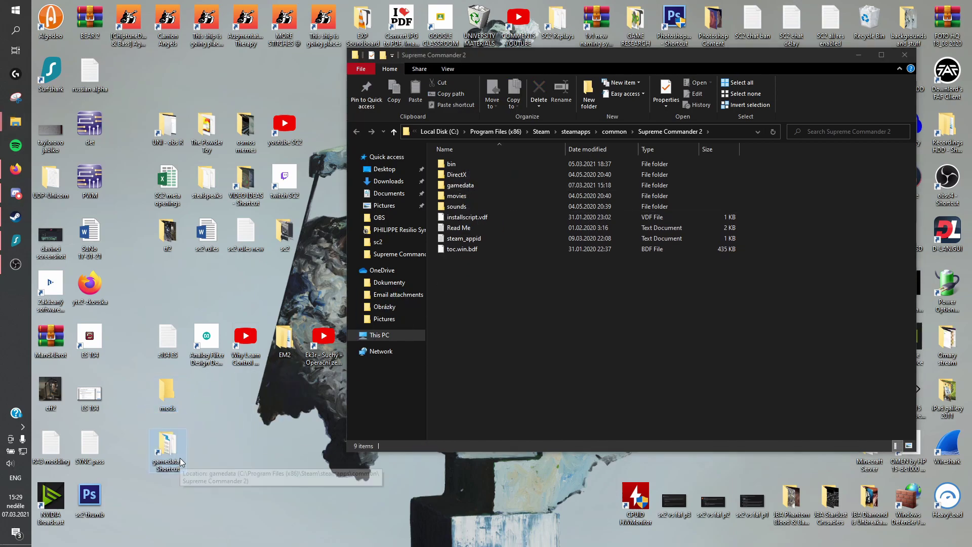
Close the install and mods windows, then open gamedata through its desktop shortcut
click(905, 55)
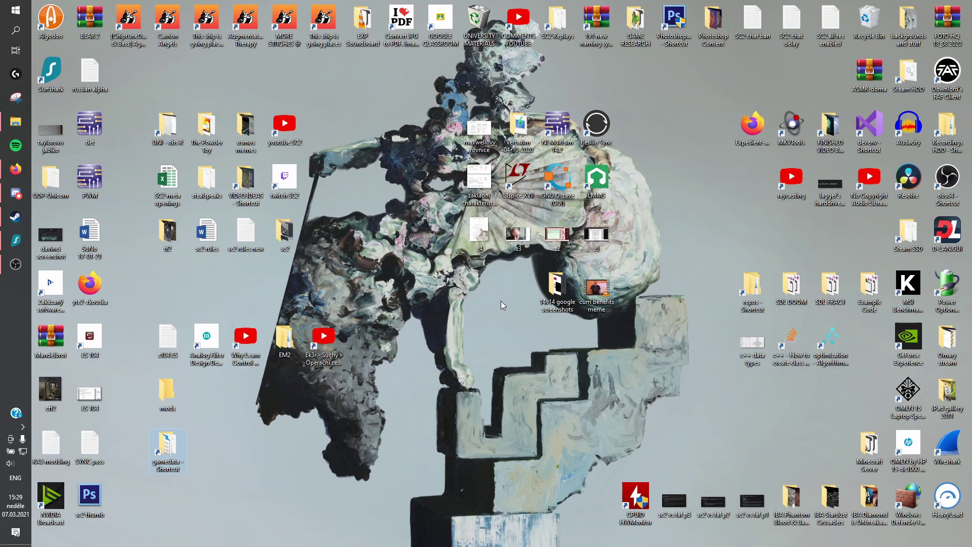
click(20, 122)
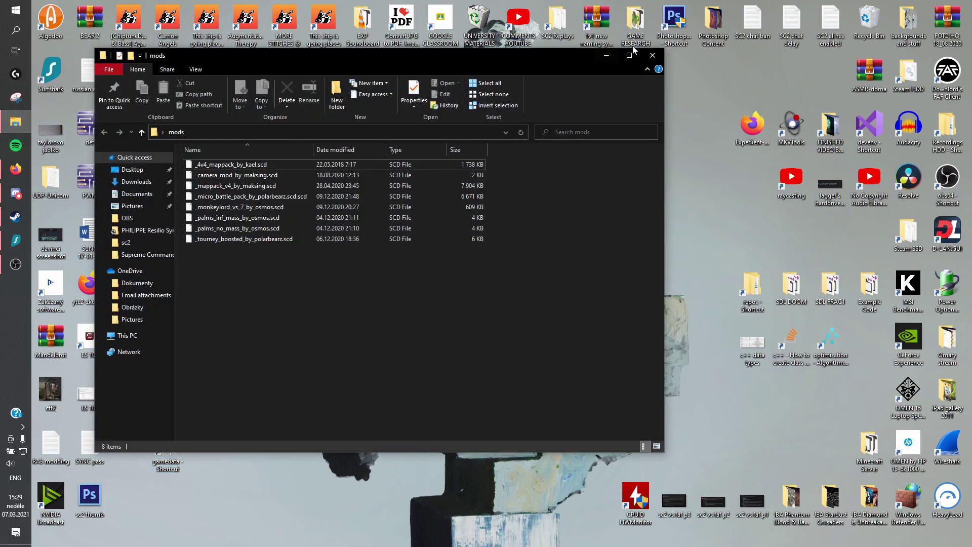
click(652, 55)
drag(165, 448, 363, 290)
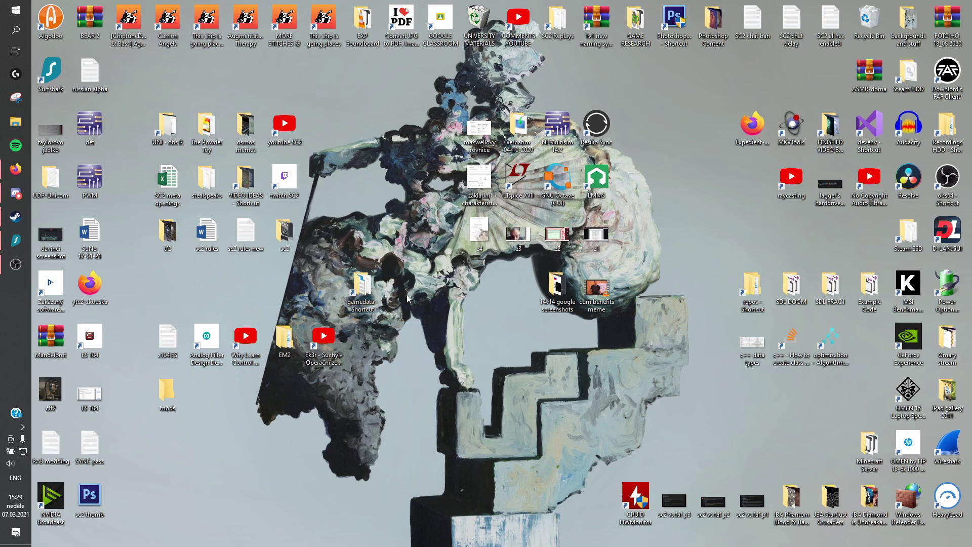
double_click(362, 288)
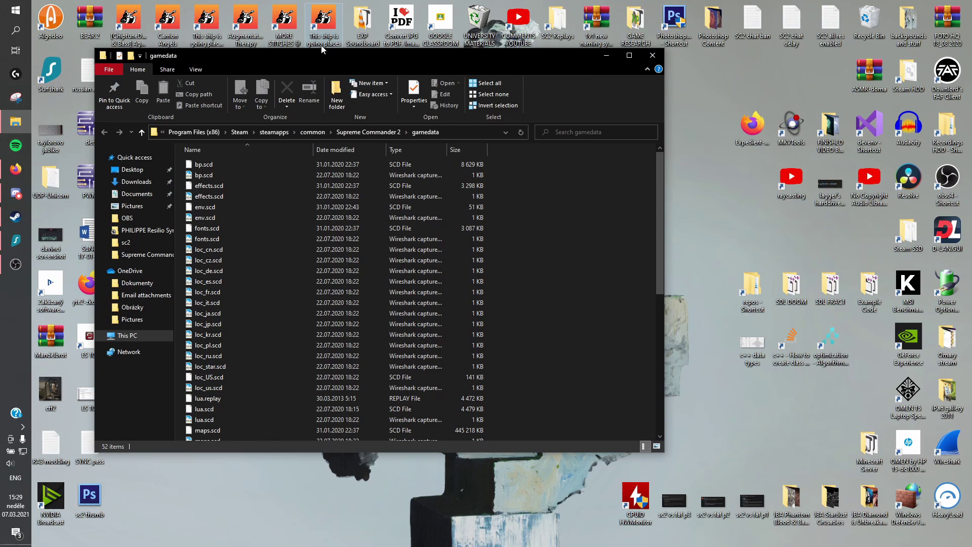
drag(321, 51, 473, 114)
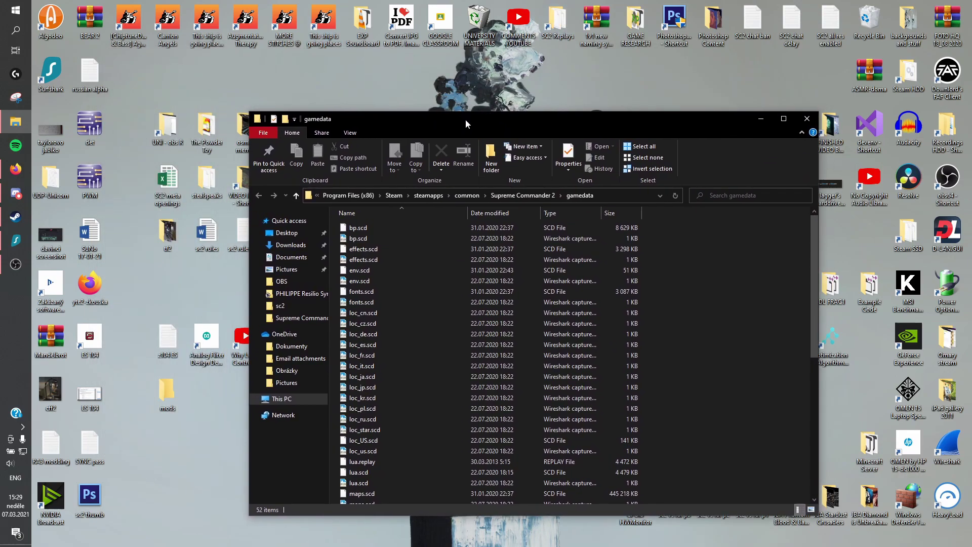
drag(465, 120, 493, 61)
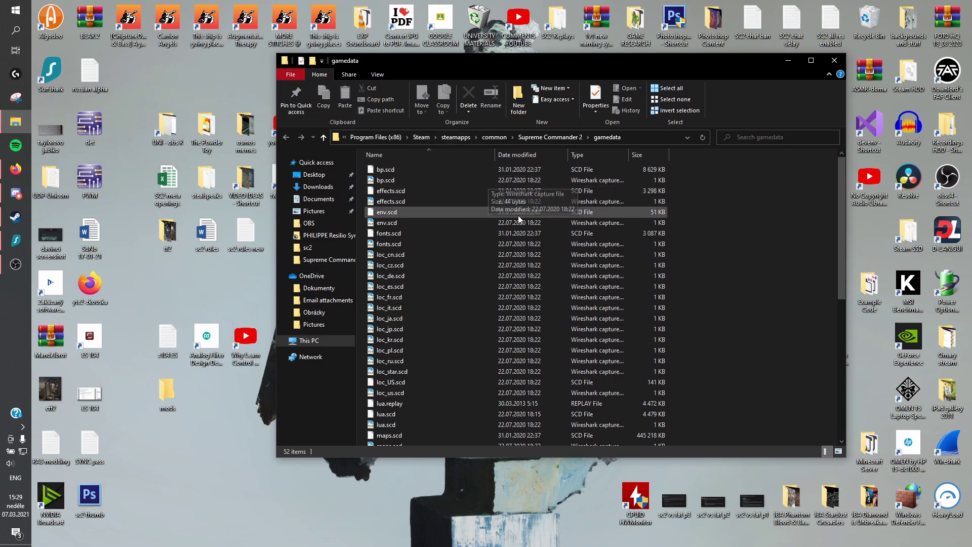
Open the mods folder beside gamedata and drag all eight mod files into gamedata
double_click(166, 388)
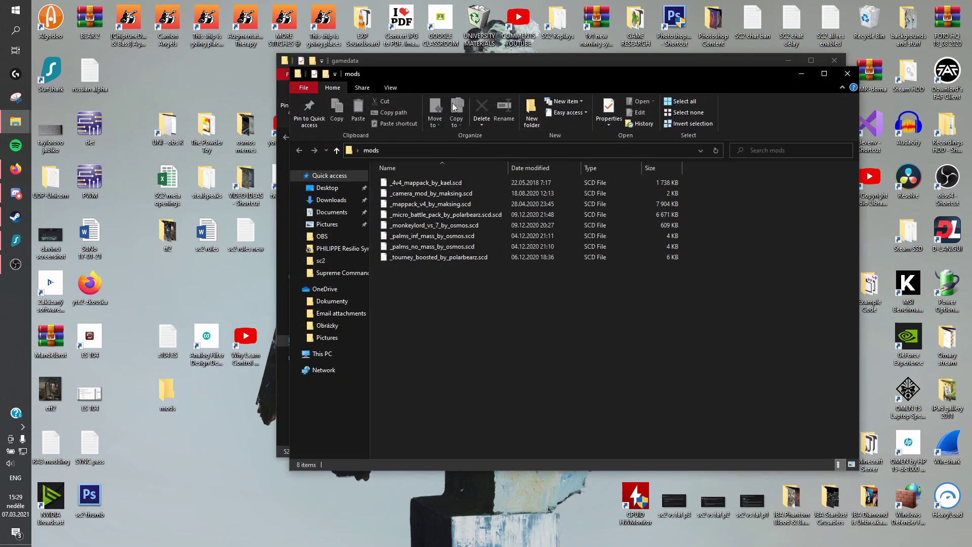
drag(470, 70, 212, 194)
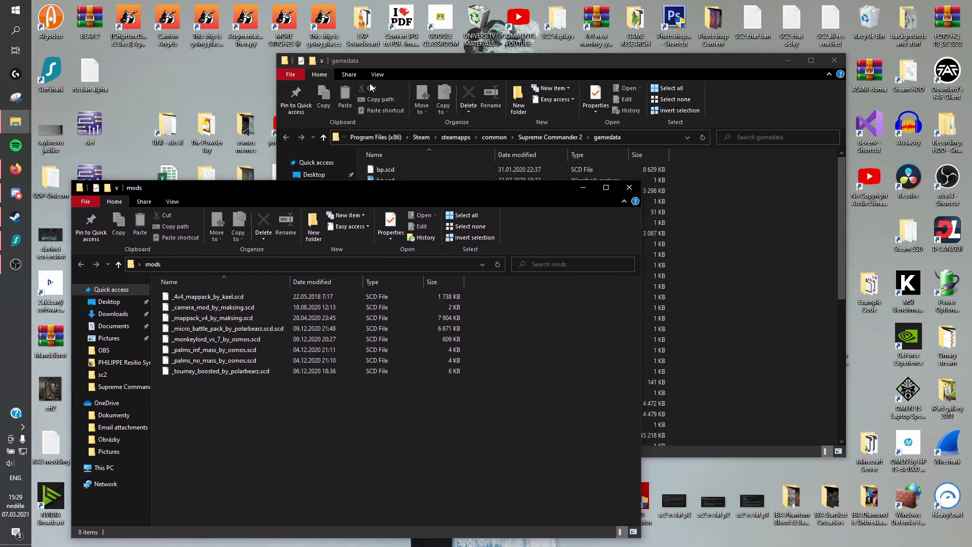
drag(436, 63, 556, 34)
drag(213, 433, 192, 273)
drag(228, 307, 861, 246)
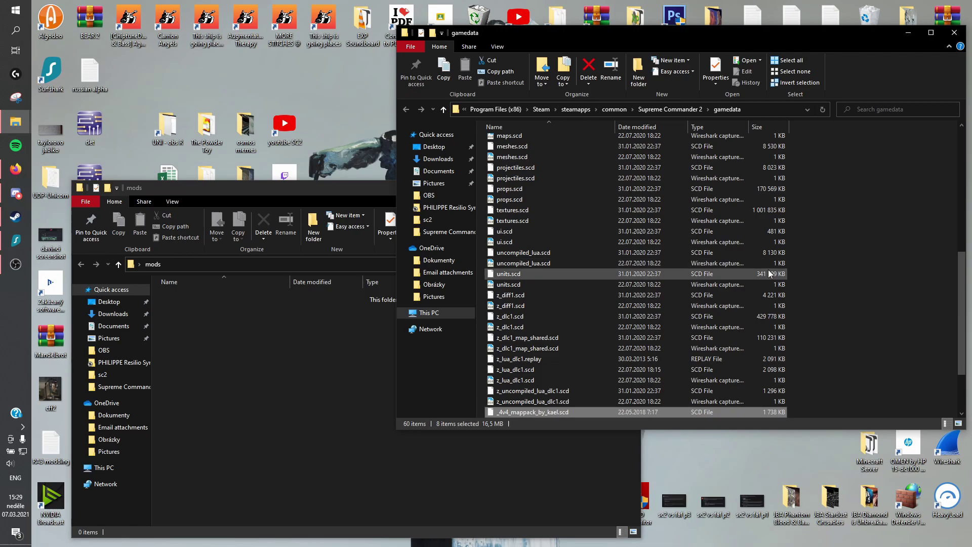
click(823, 110)
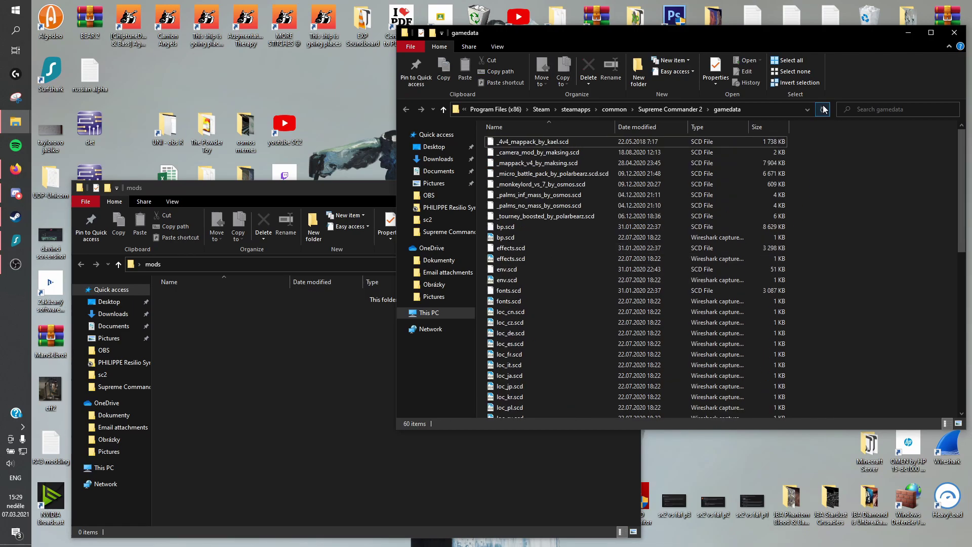
click(513, 153)
click(502, 153)
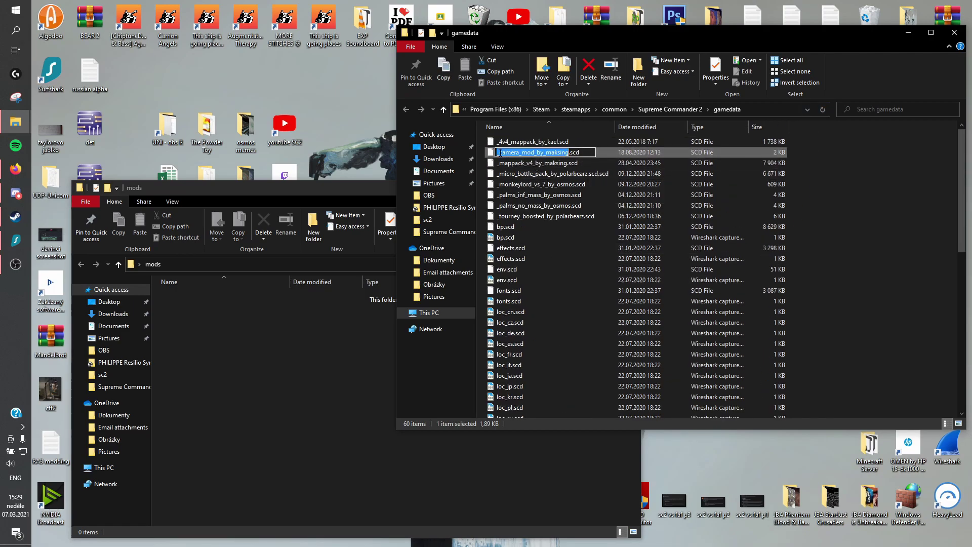
click(499, 153)
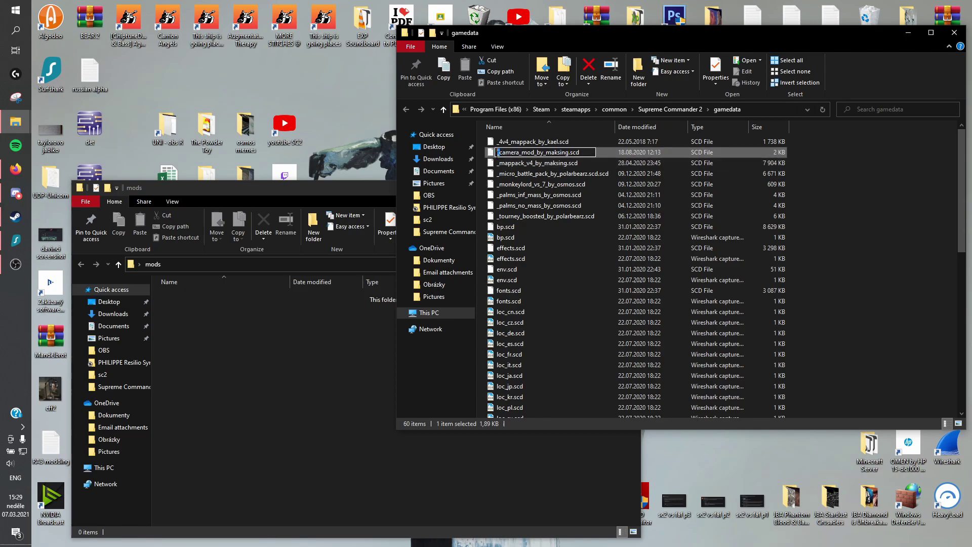
click(837, 196)
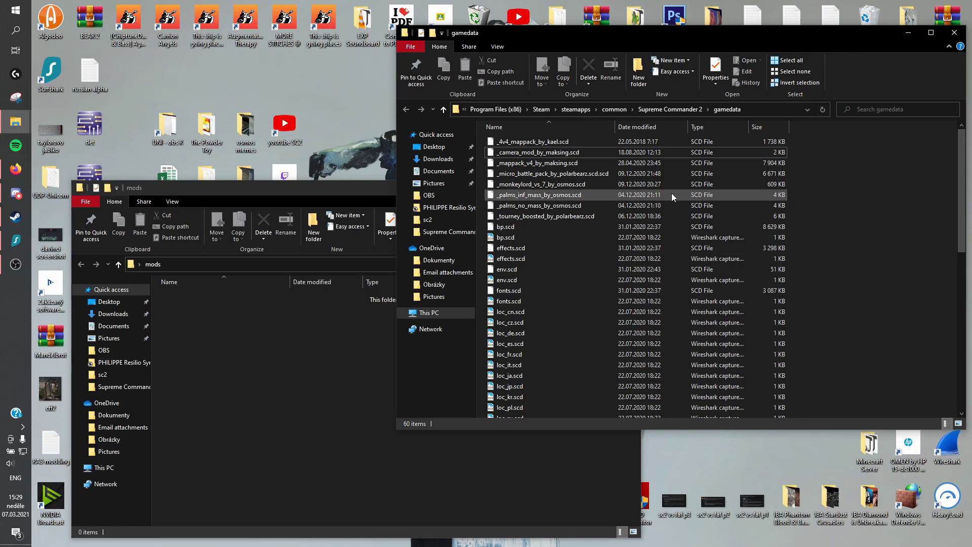
click(551, 129)
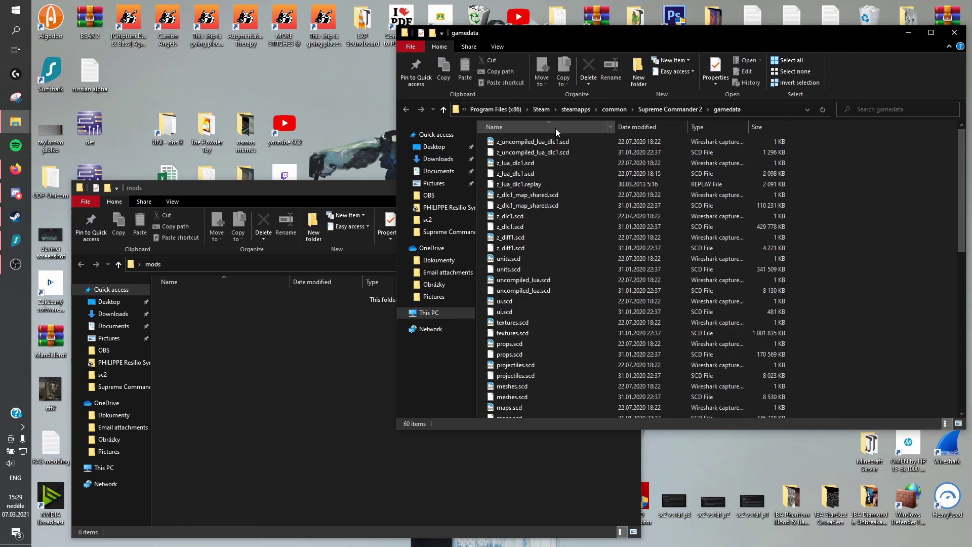
click(554, 129)
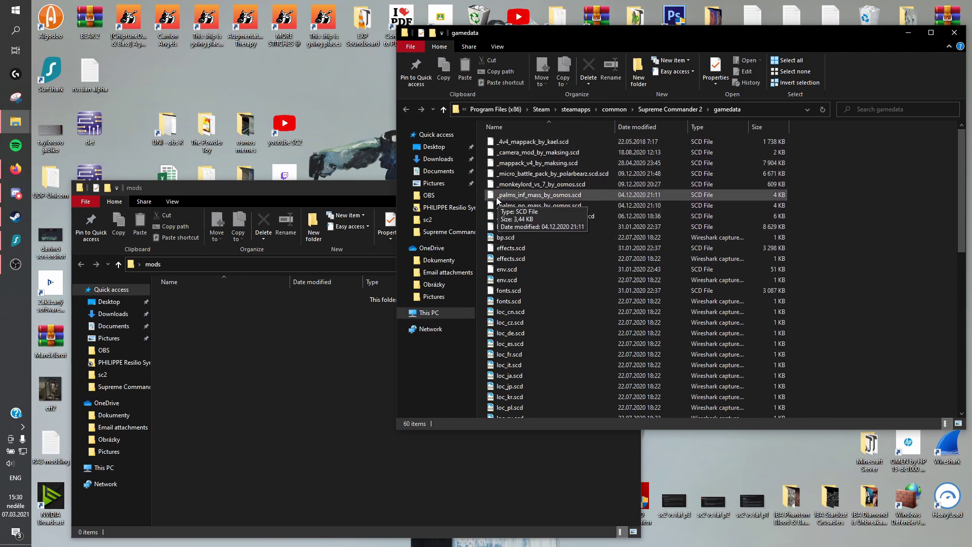
scroll(521, 202, down, 8)
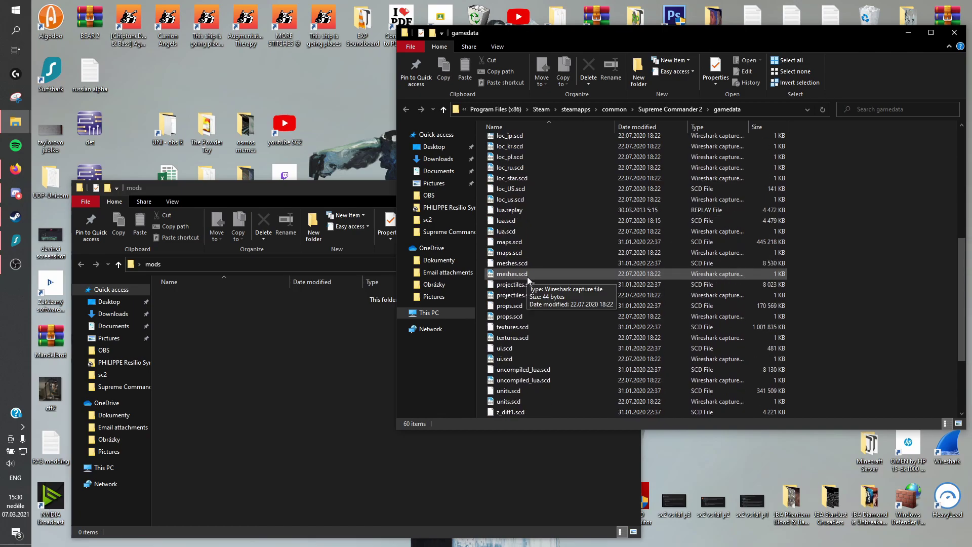
scroll(527, 276, down, 1)
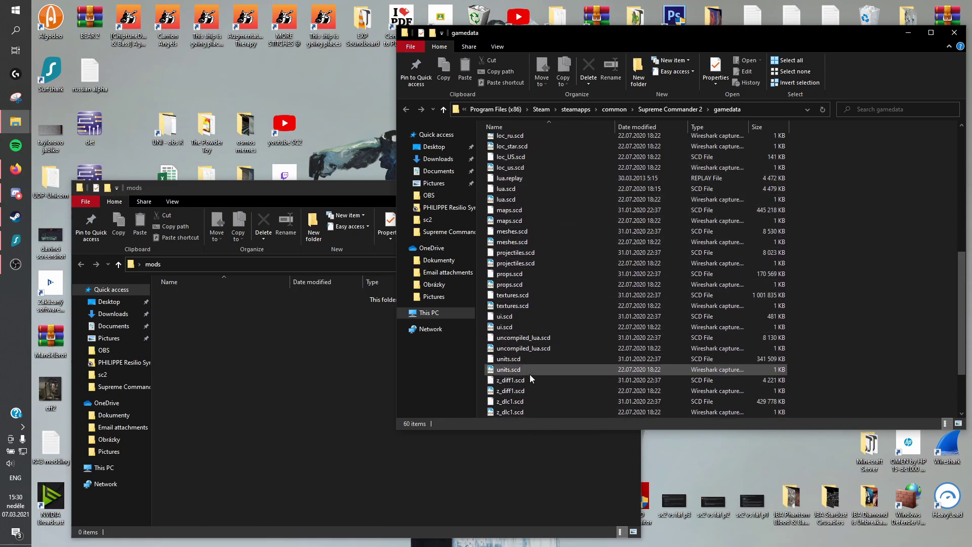
scroll(641, 280, up, 6)
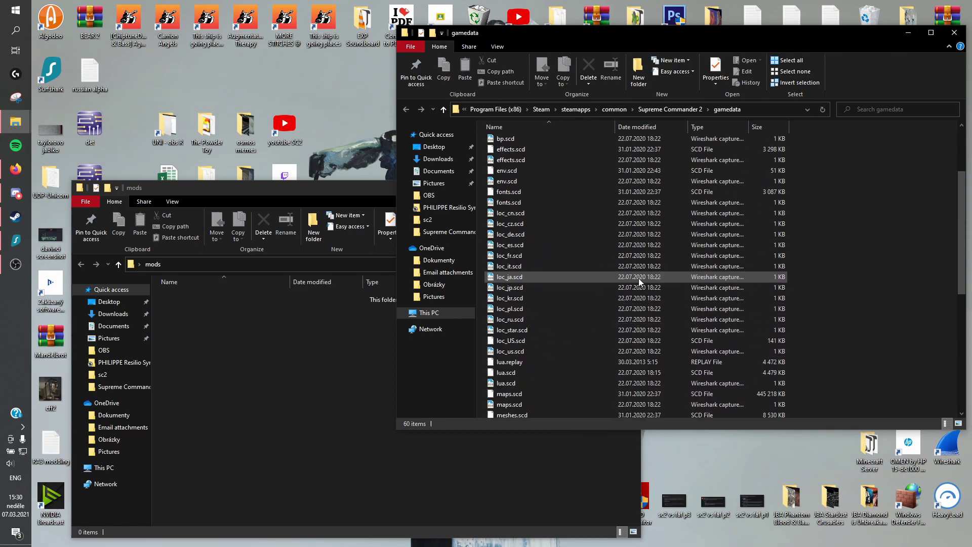
drag(836, 177, 851, 258)
scroll(600, 235, up, 3)
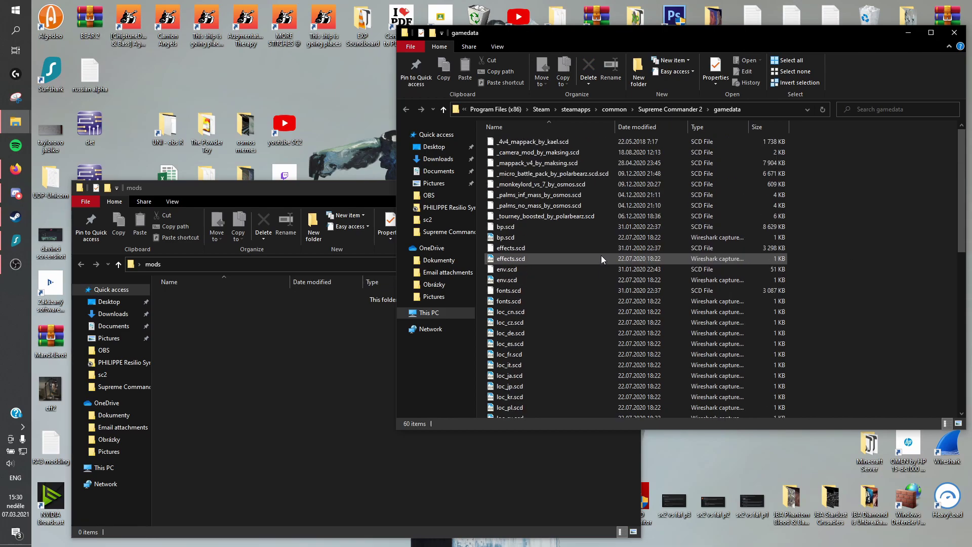
Open Supreme Commander 2's Properties in Steam at the Local Files settings
scroll(714, 232, down, 2)
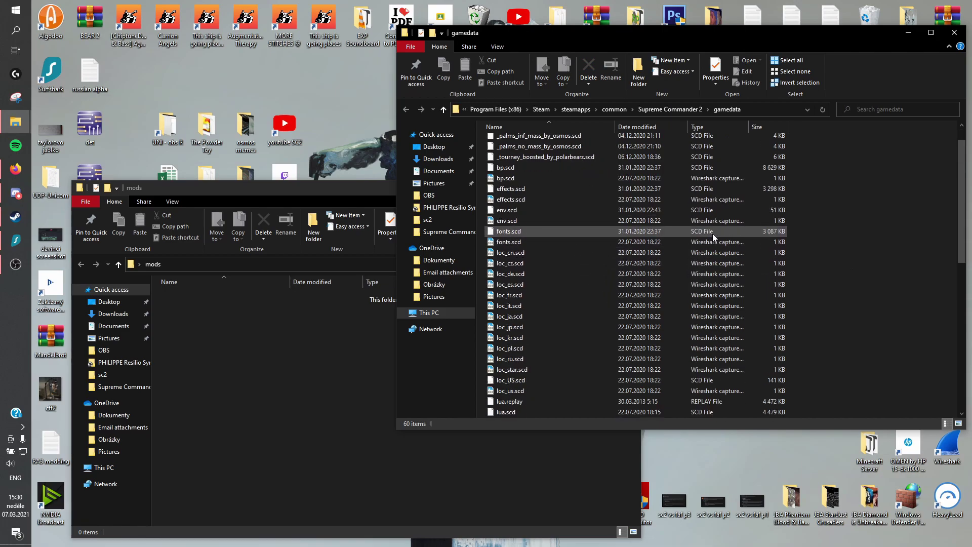
click(15, 217)
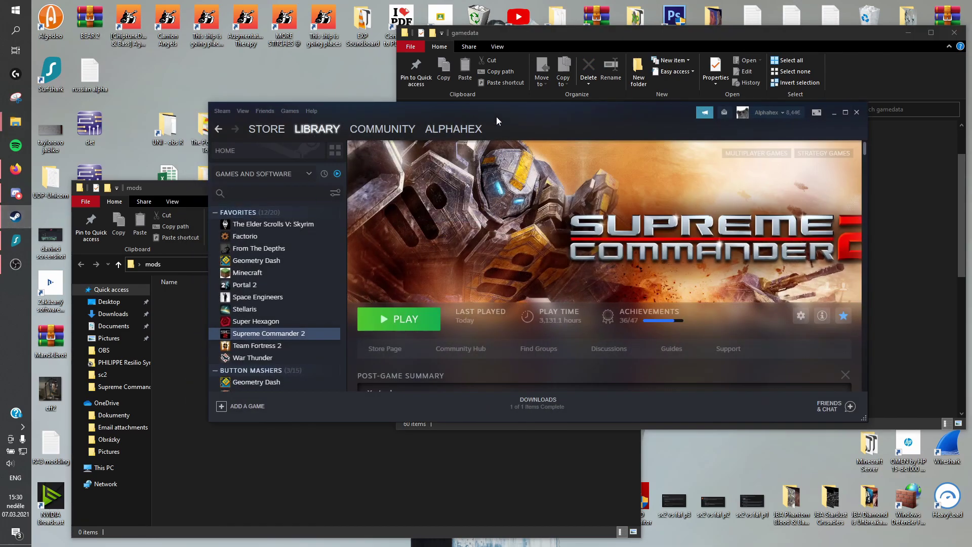
drag(497, 116, 354, 89)
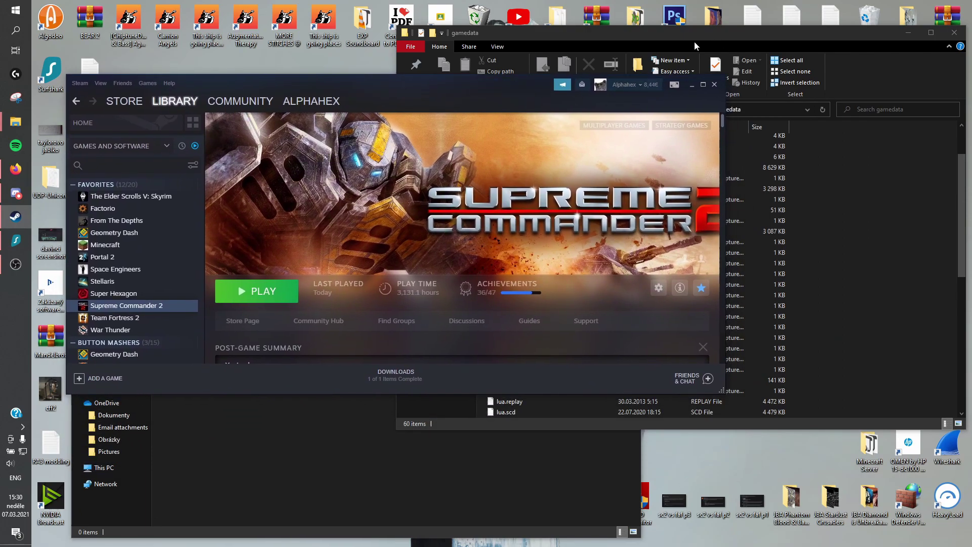
right_click(170, 307)
click(296, 232)
click(331, 197)
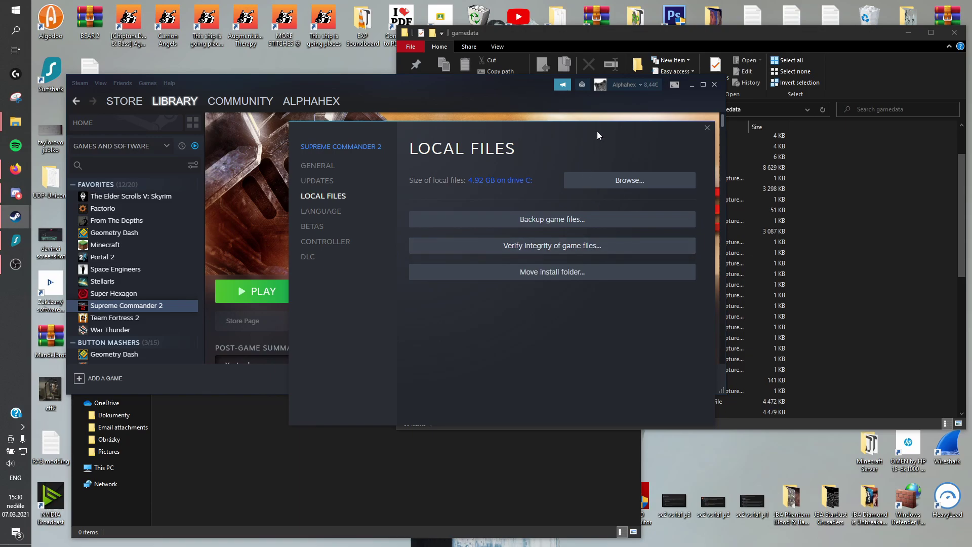
Close the game's Properties dialog and bring the Steam library window back in front
click(878, 186)
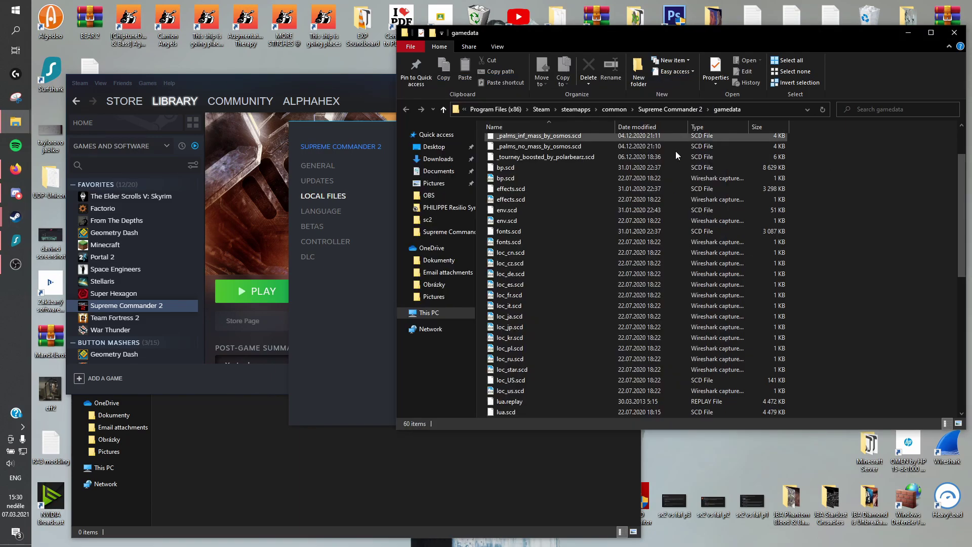
click(361, 344)
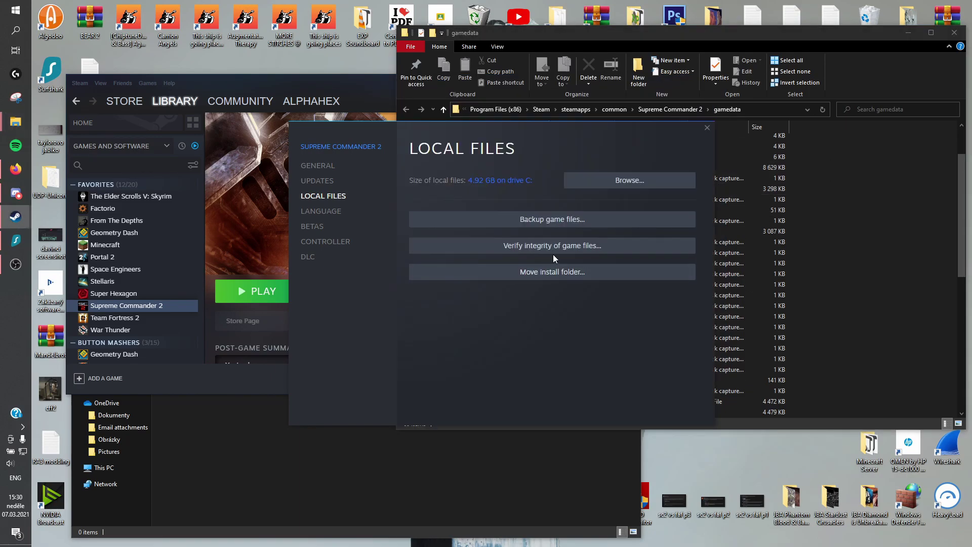
click(707, 129)
click(371, 90)
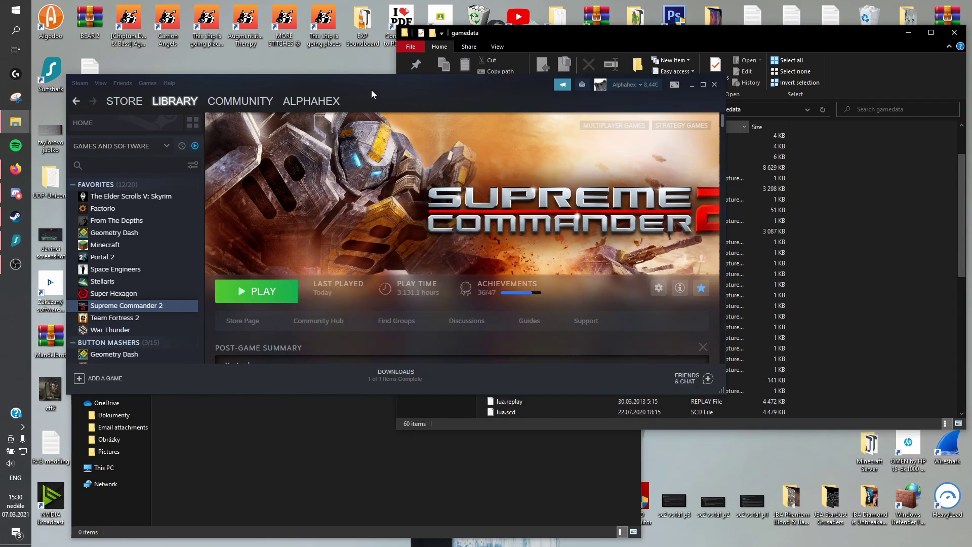
Minimise Steam and click through the underscore-prefixed .scd mod files in gamedata, cancelling a rename
click(688, 90)
scroll(727, 185, up, 2)
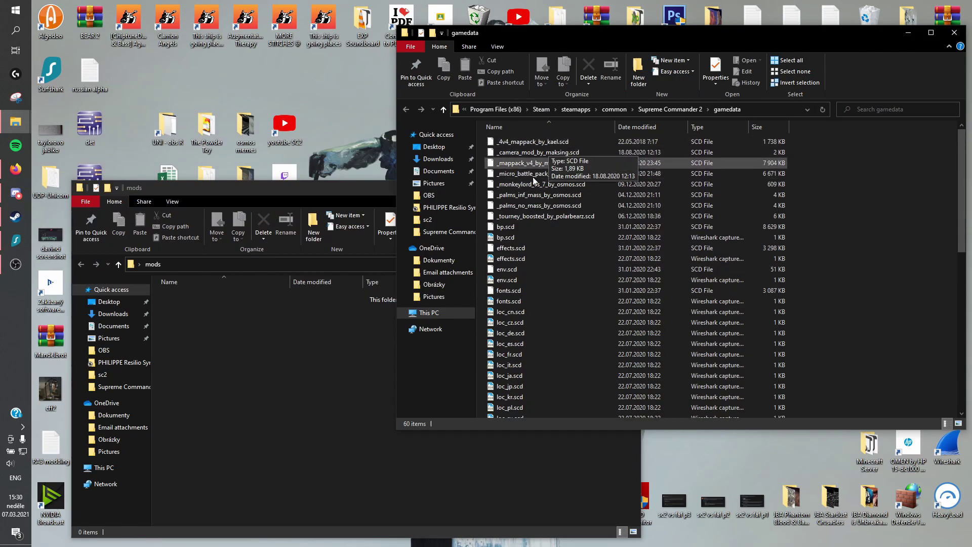
click(557, 216)
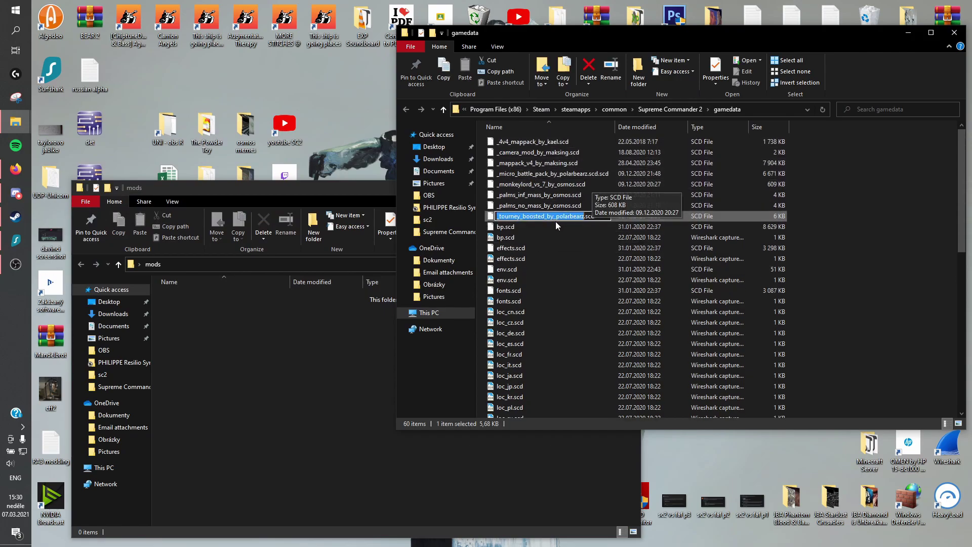
click(561, 216)
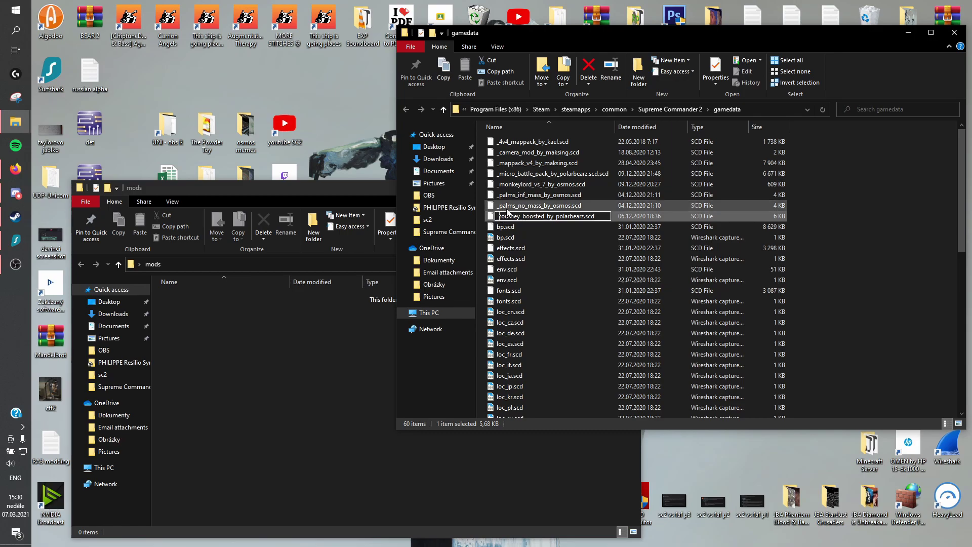
click(519, 197)
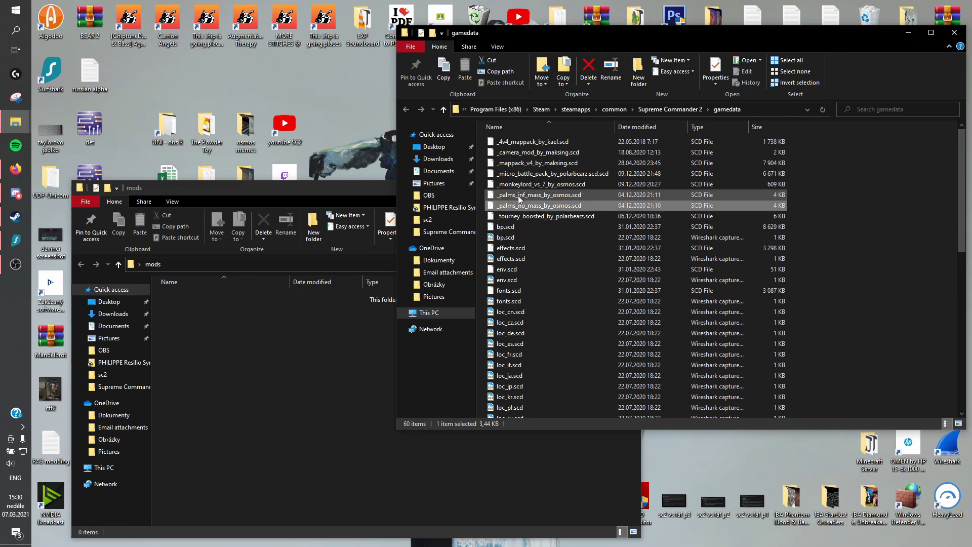
click(527, 164)
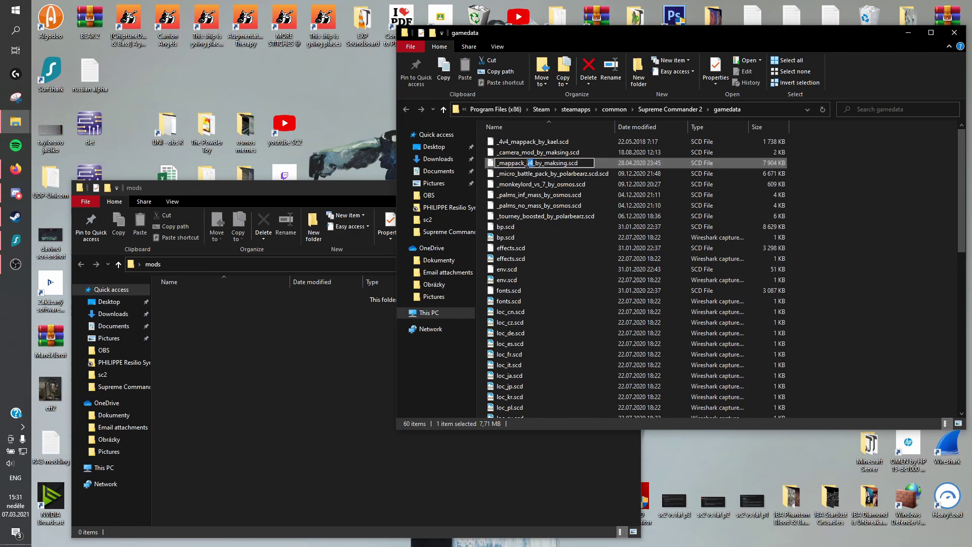
click(515, 183)
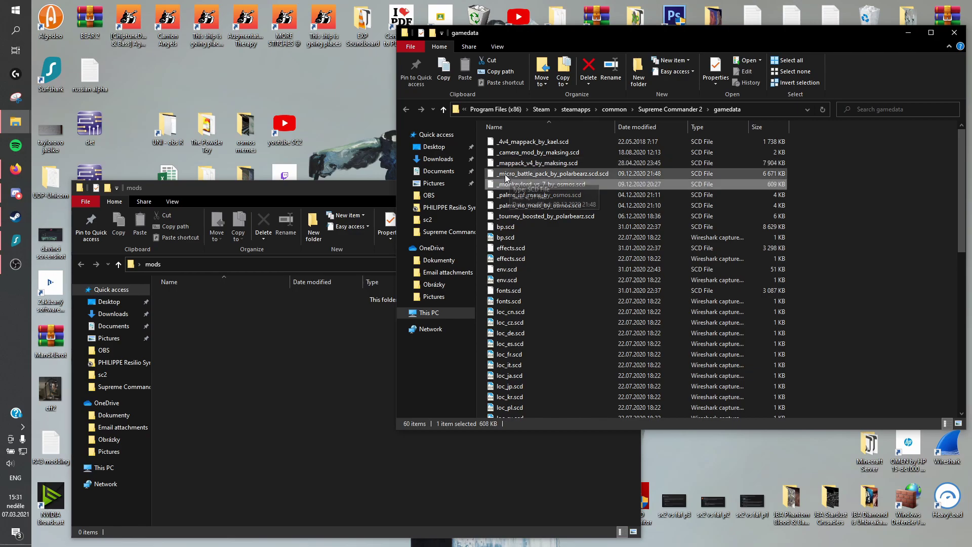
click(508, 174)
click(520, 185)
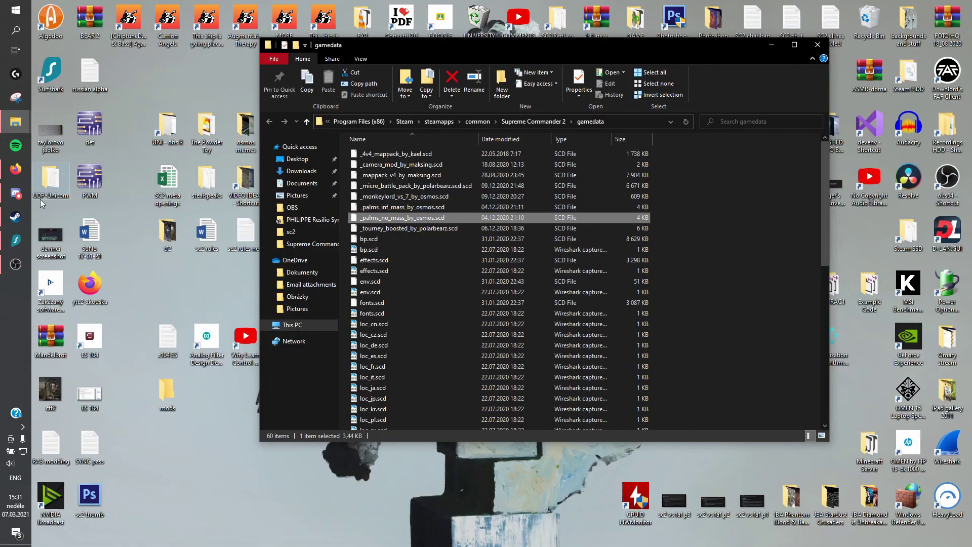
Return to the game and create a new skirmish from the main menu
click(22, 217)
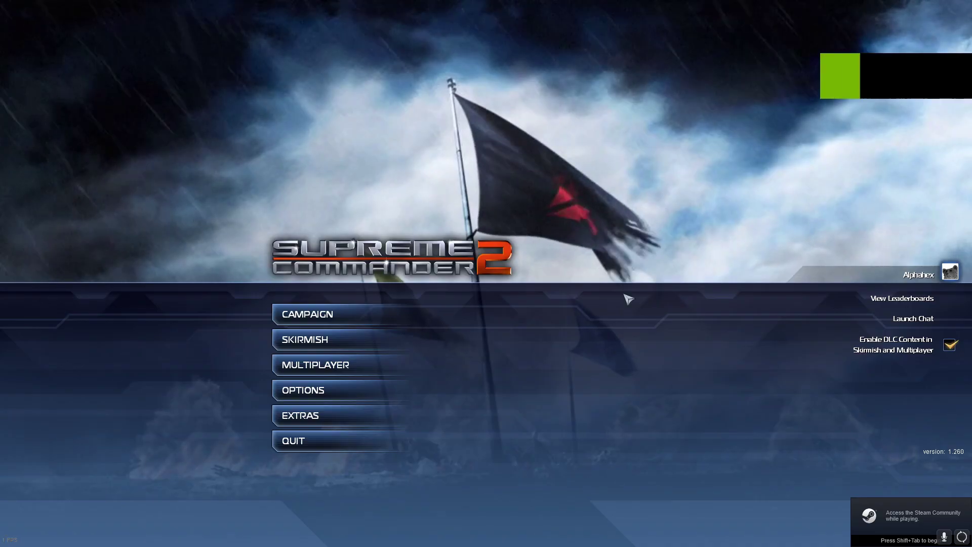
click(402, 344)
click(511, 348)
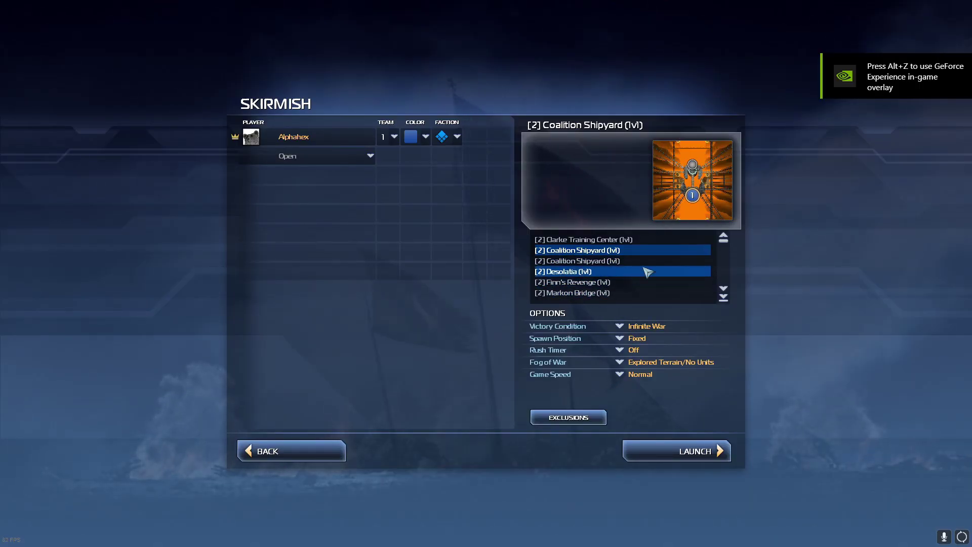
Pick the Fields of Isis (2v2) map from the skirmish map list
scroll(645, 272, down, 10)
scroll(647, 272, down, 10)
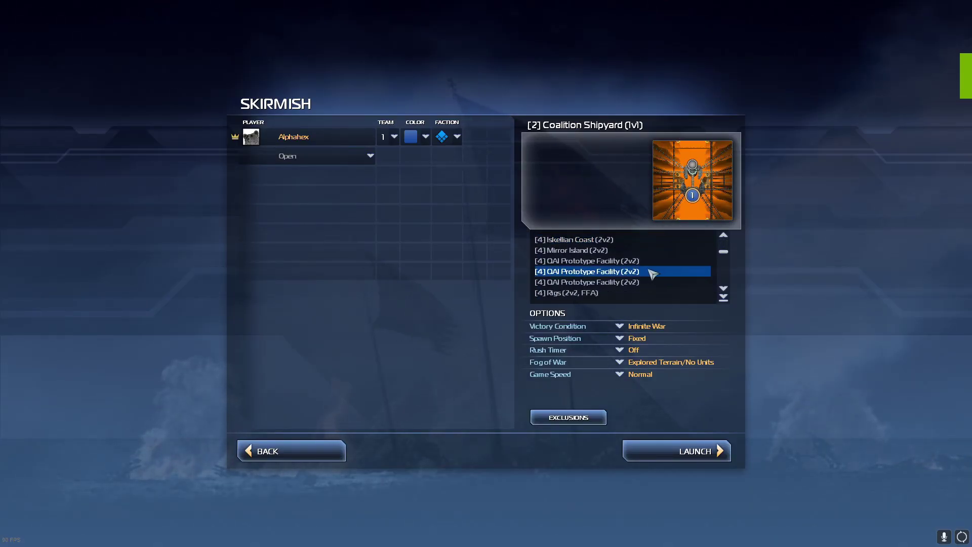
scroll(634, 263, up, 4)
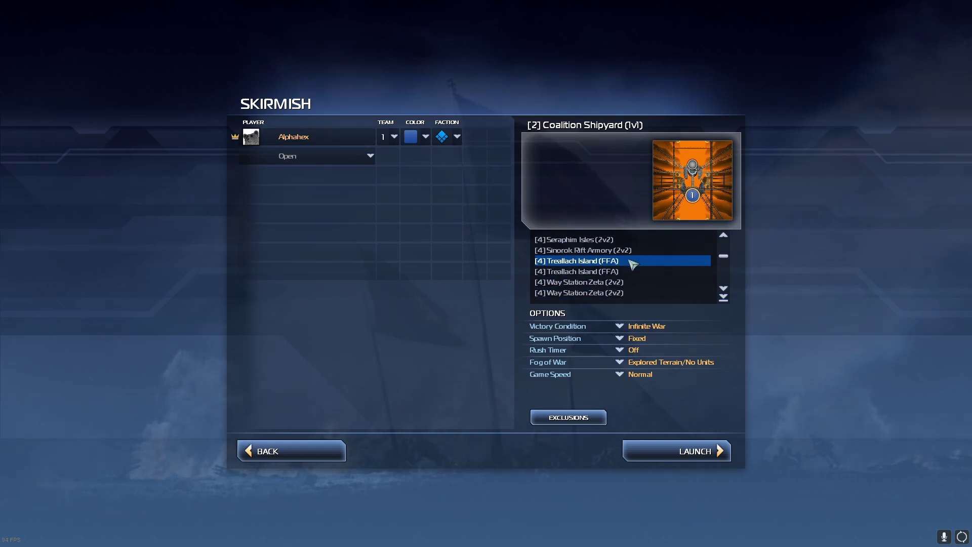
scroll(632, 259, down, 2)
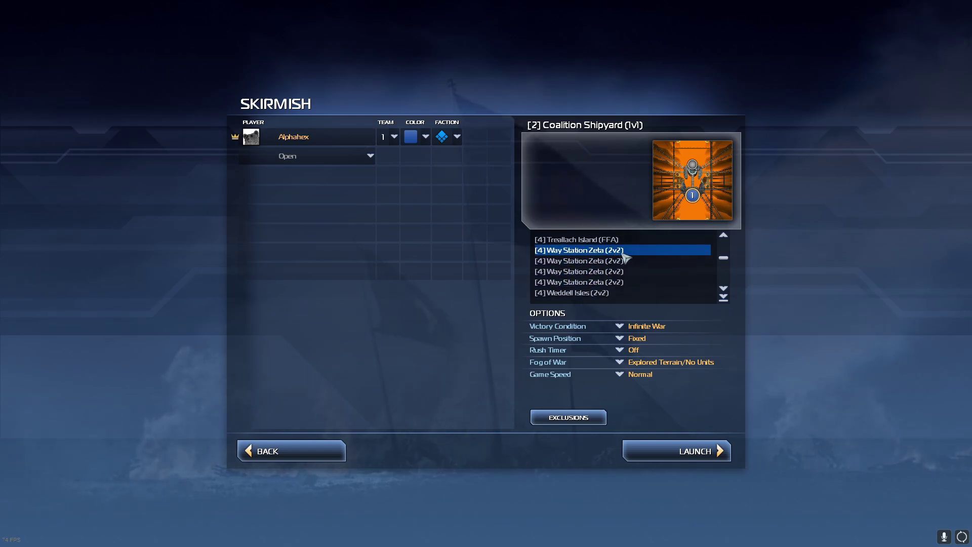
scroll(615, 259, up, 5)
scroll(617, 260, up, 6)
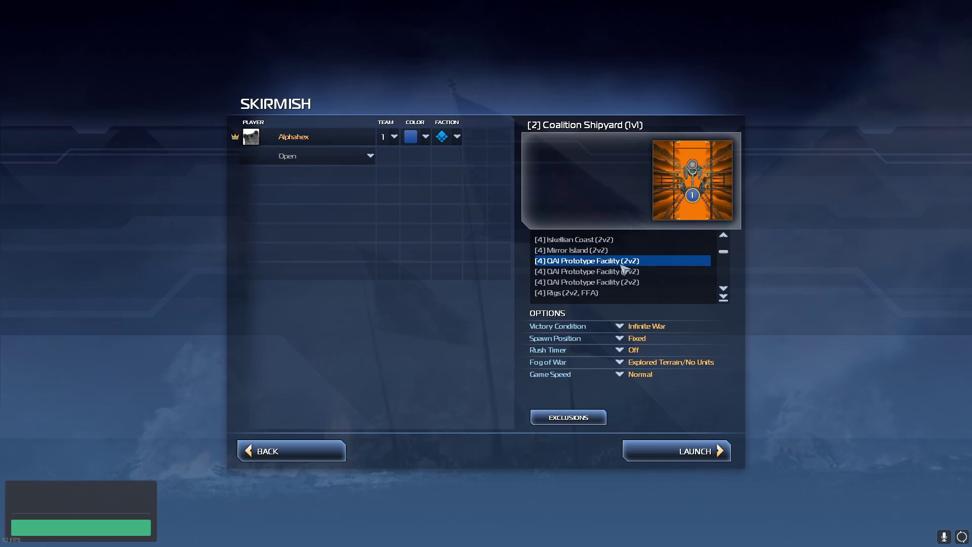
scroll(637, 258, up, 4)
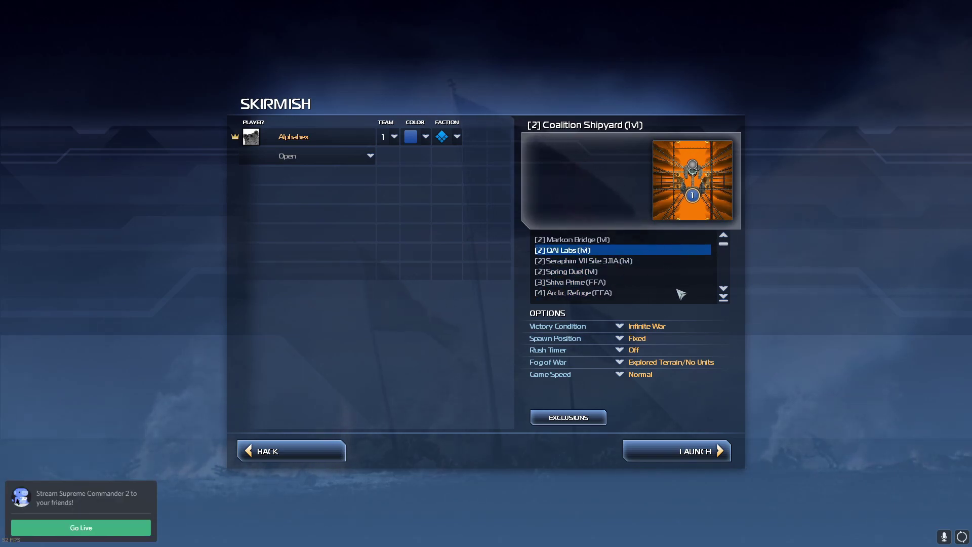
scroll(621, 279, down, 1)
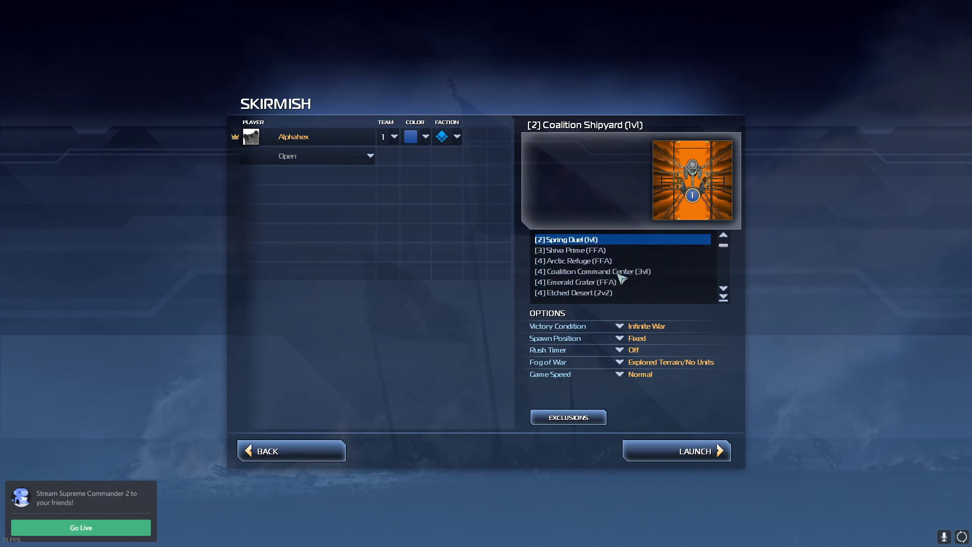
scroll(622, 279, down, 1)
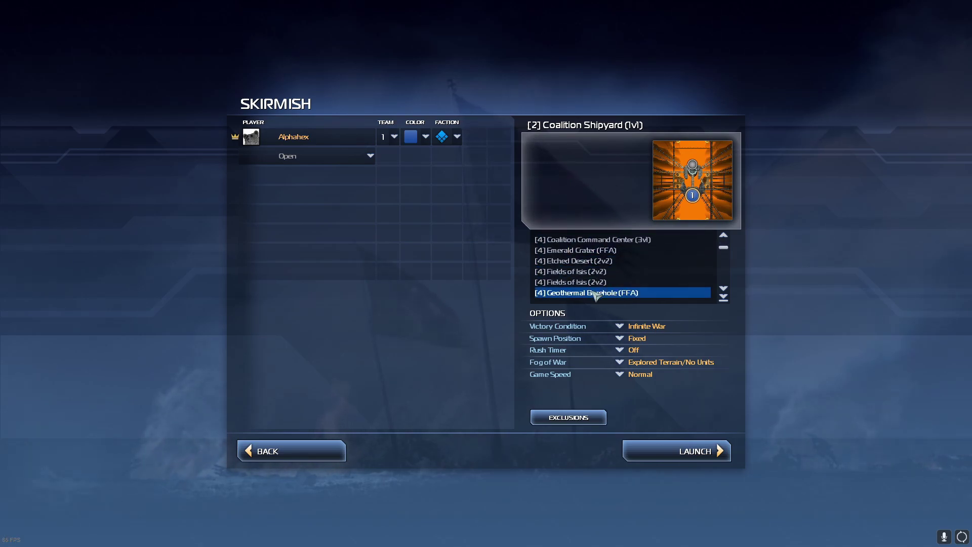
click(589, 275)
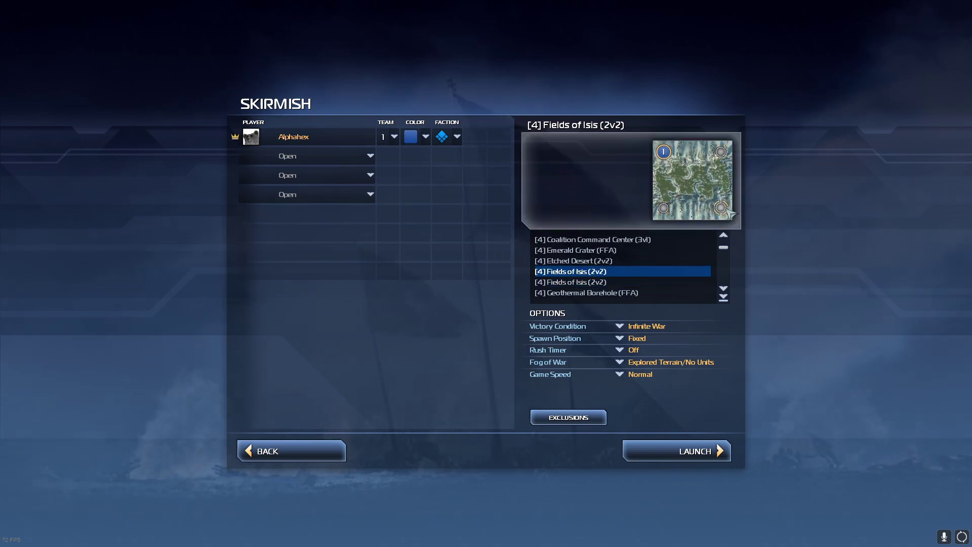
scroll(626, 282, down, 3)
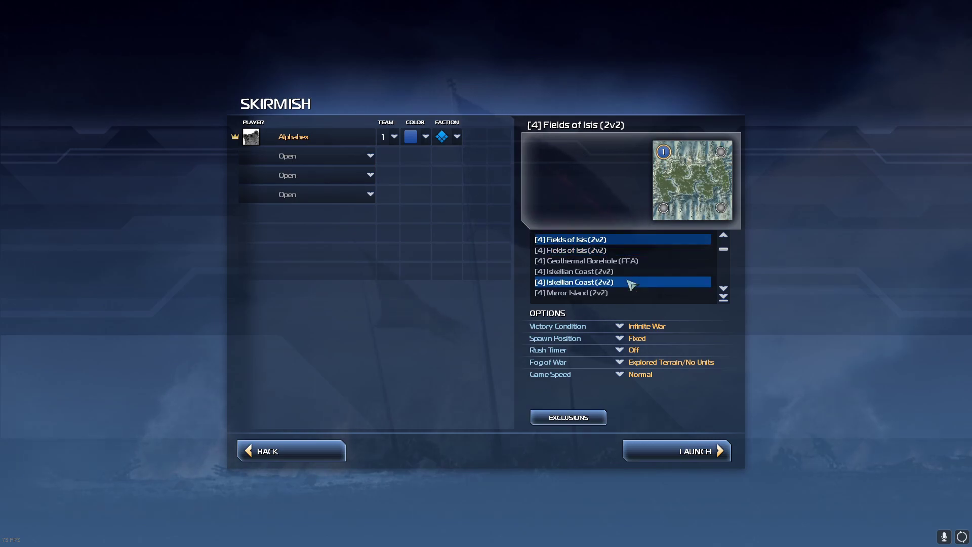
scroll(620, 273, up, 2)
scroll(621, 272, up, 1)
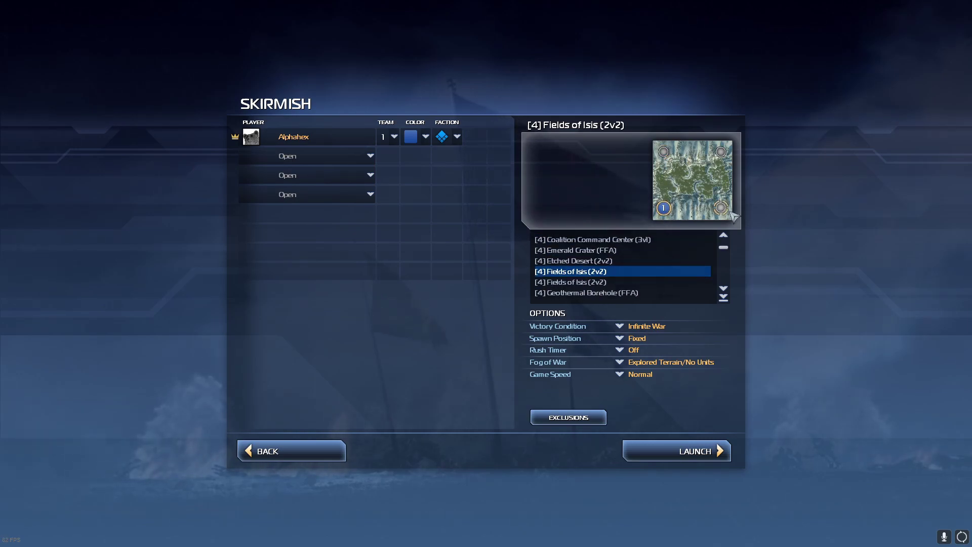
Move player 1's spawn on the map preview, exit the match, and quit Supreme Commander 2
click(721, 152)
click(664, 208)
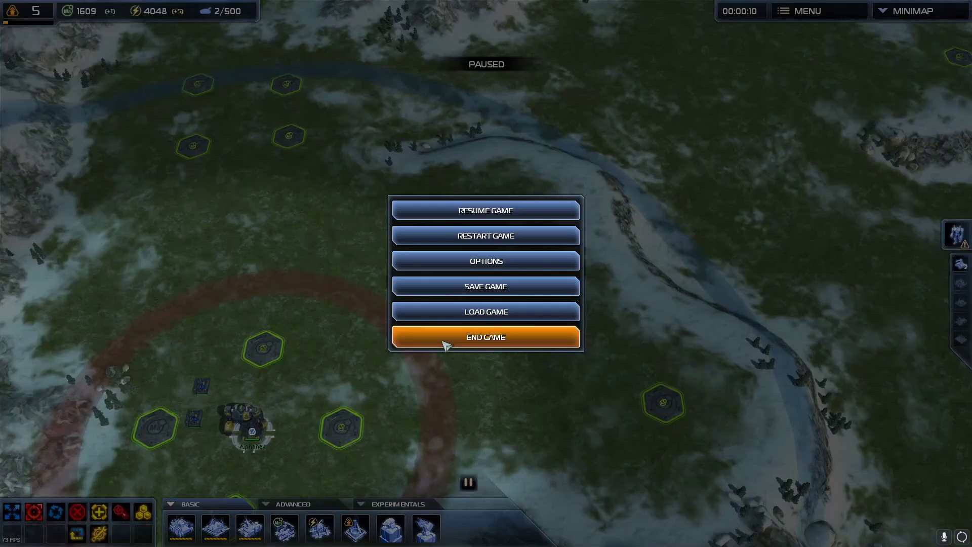
click(486, 336)
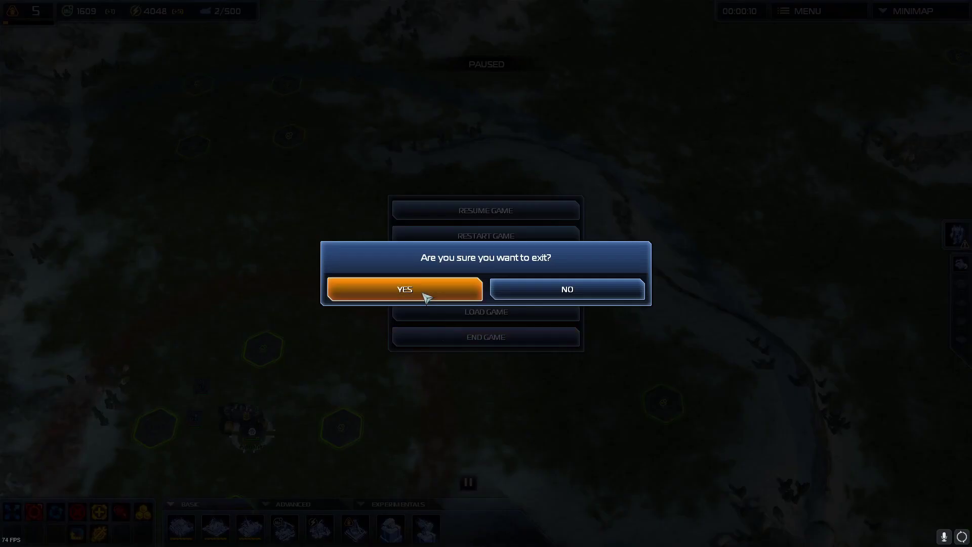
click(426, 292)
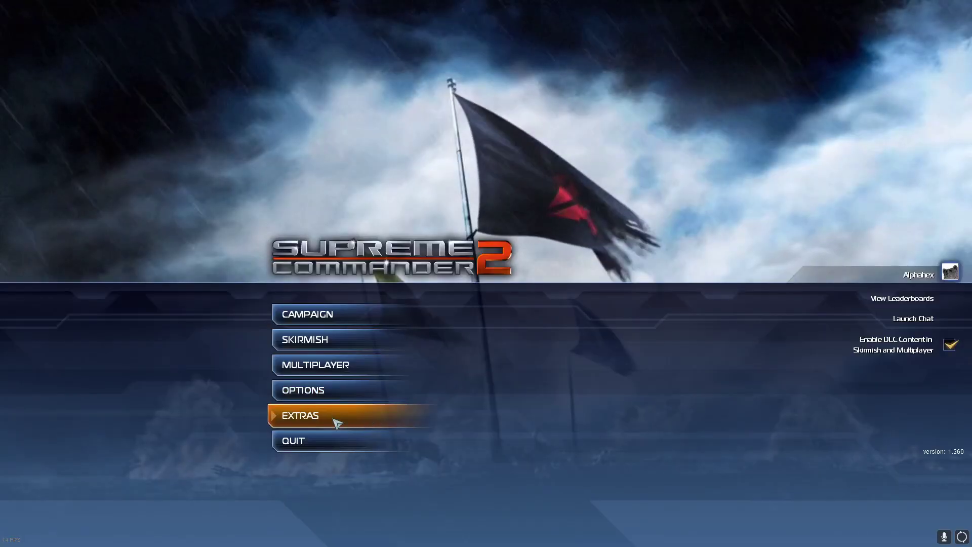
click(325, 442)
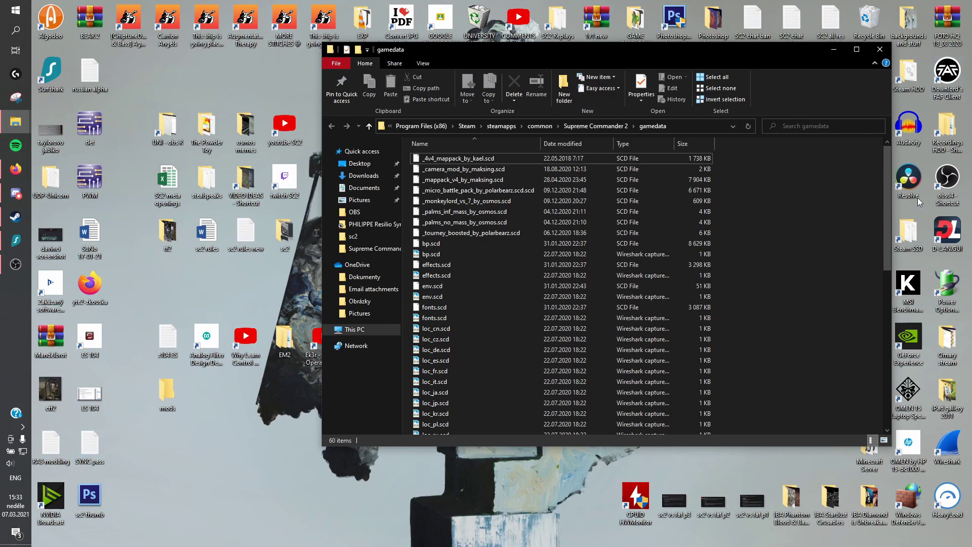
Create a new folder named 'unused' inside gamedata
right_click(785, 209)
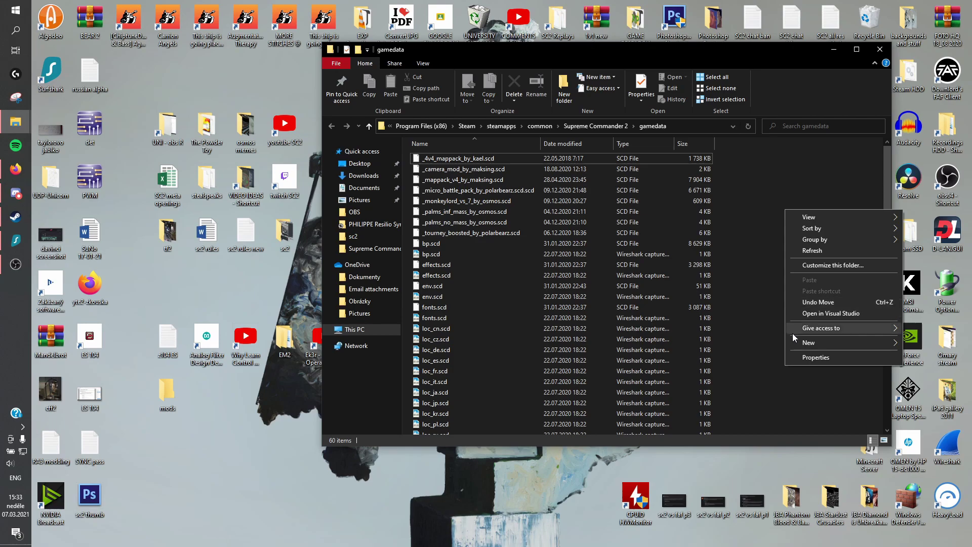
mouse_move(800, 344)
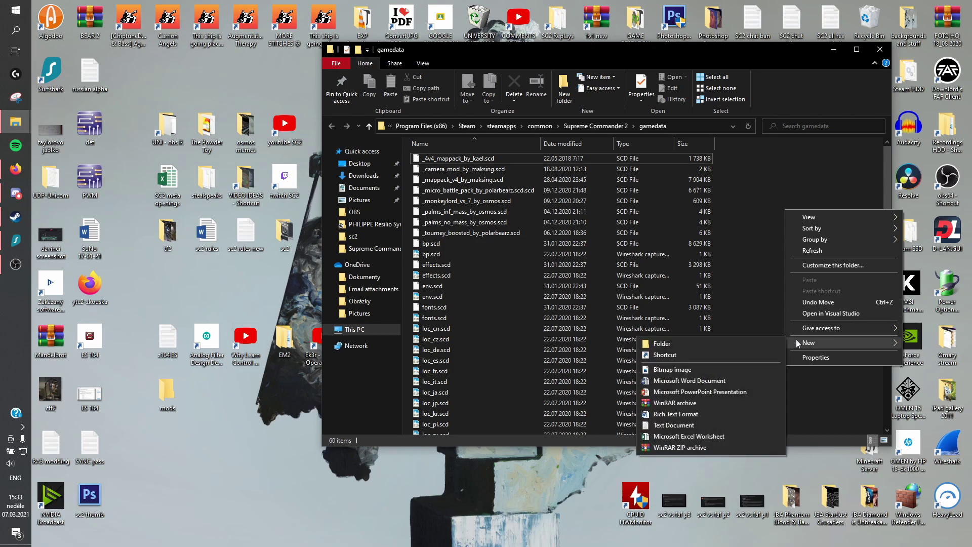
click(736, 344)
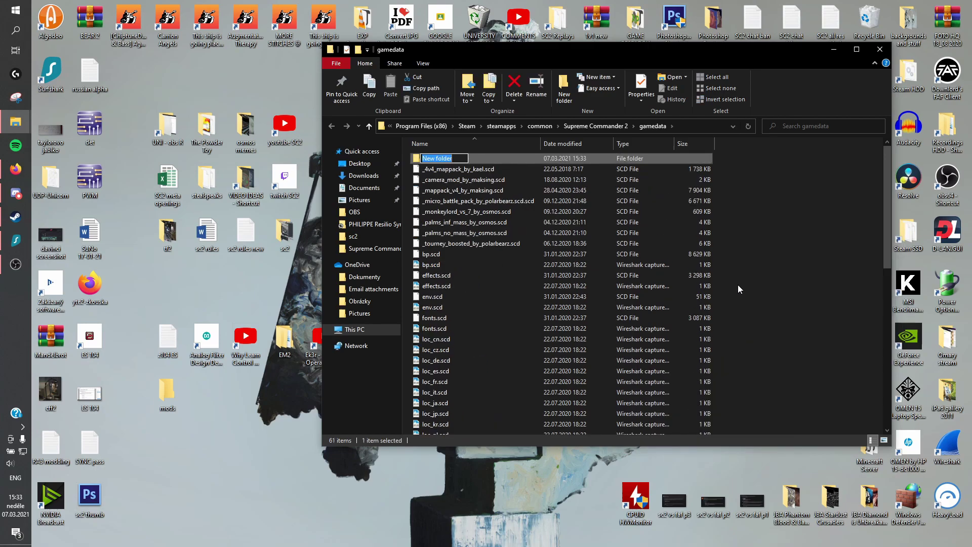
text(unused)
key(Return)
click(775, 227)
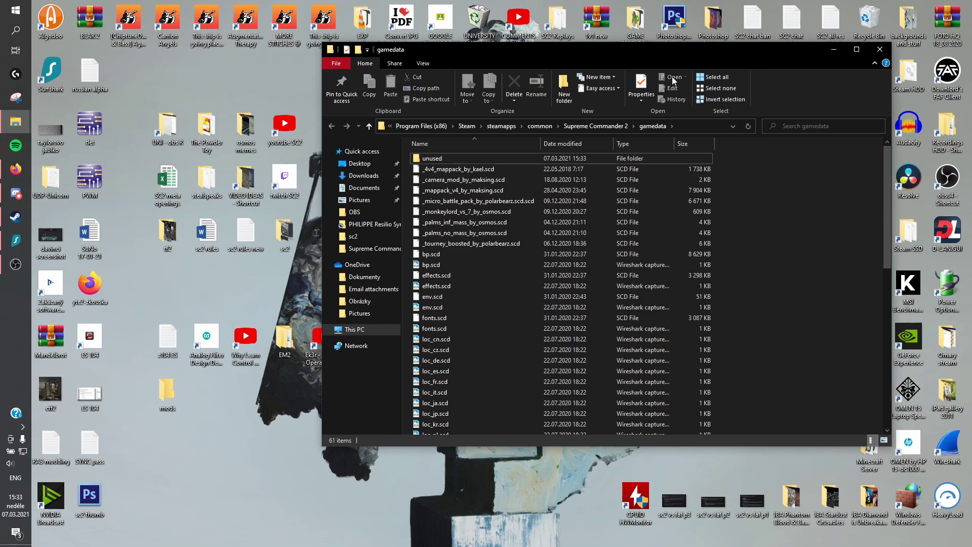
Reopen gamedata and select the eight underscore-prefixed mod files at the top of the list
drag(638, 49, 529, 89)
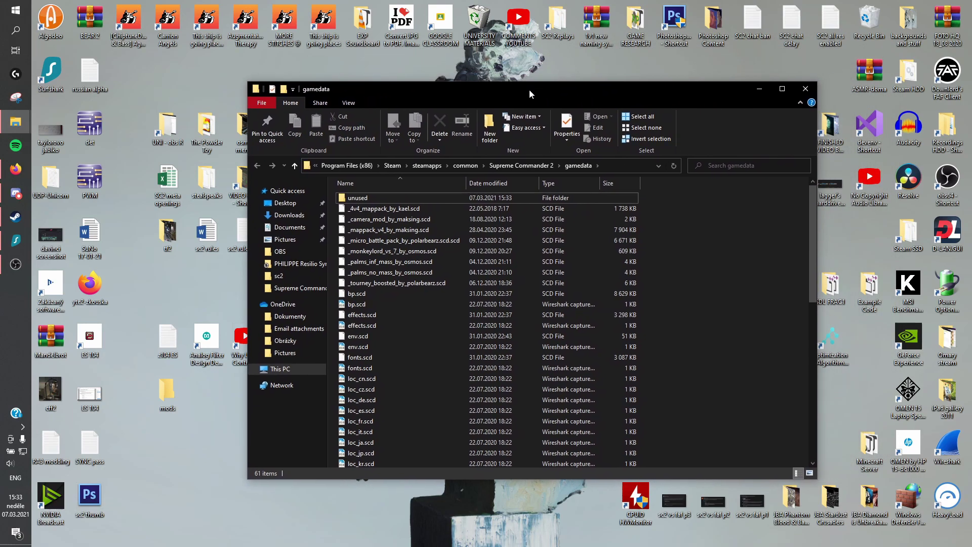
click(532, 165)
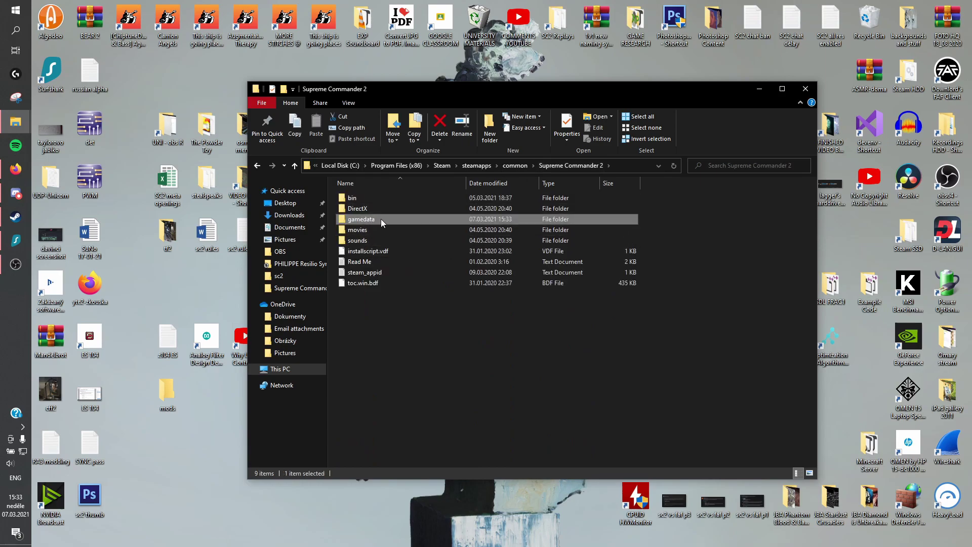
double_click(394, 217)
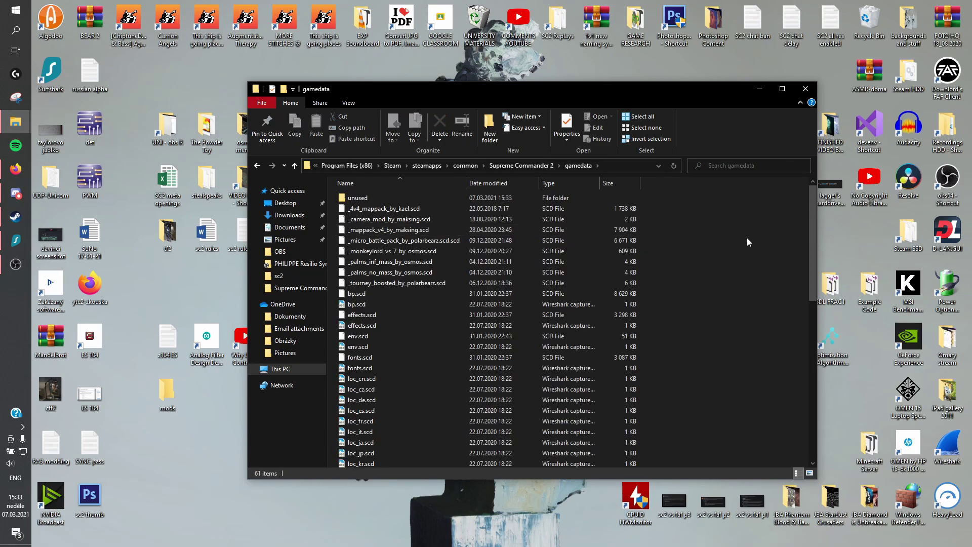
drag(695, 207, 463, 404)
click(672, 317)
drag(661, 207, 365, 197)
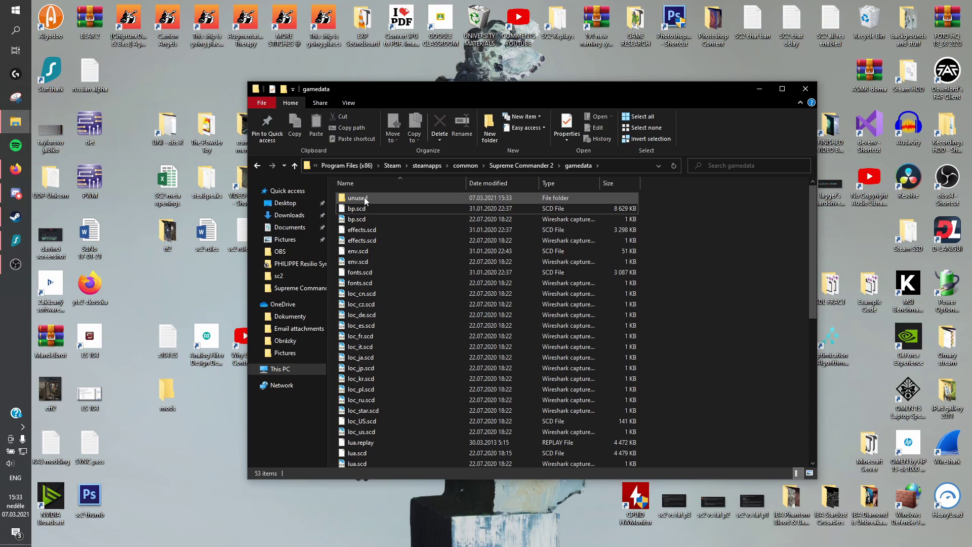
Launch Supreme Commander 2 from Steam and start creating a new skirmish game
click(16, 217)
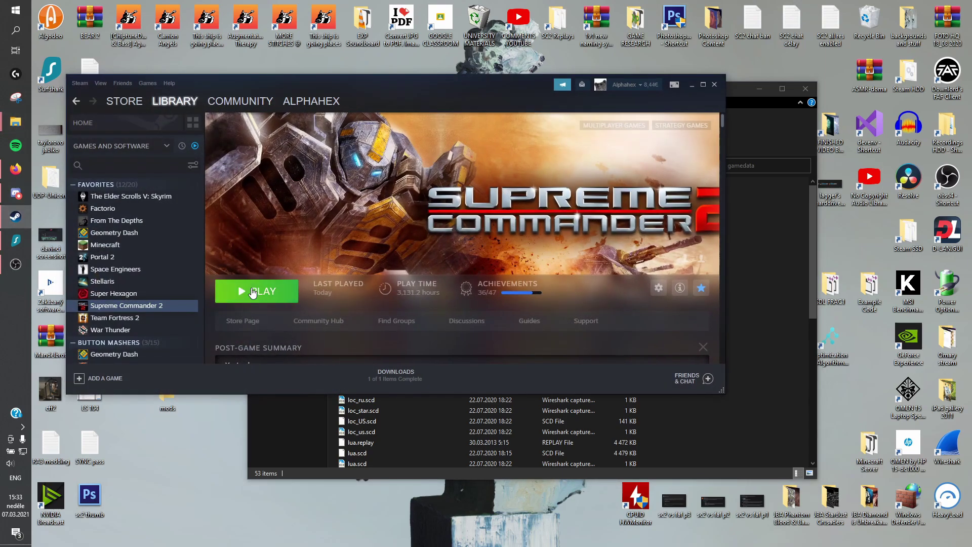
click(257, 290)
click(750, 226)
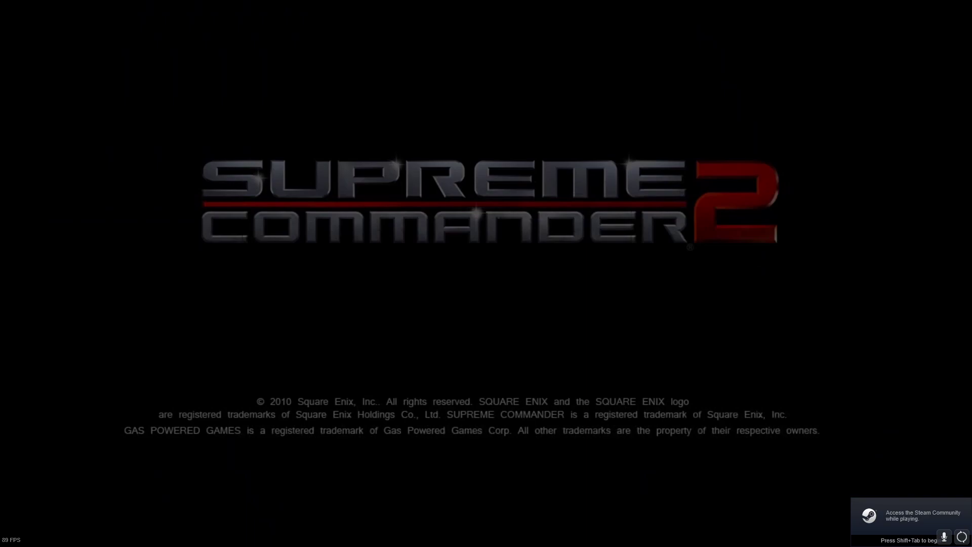
click(240, 134)
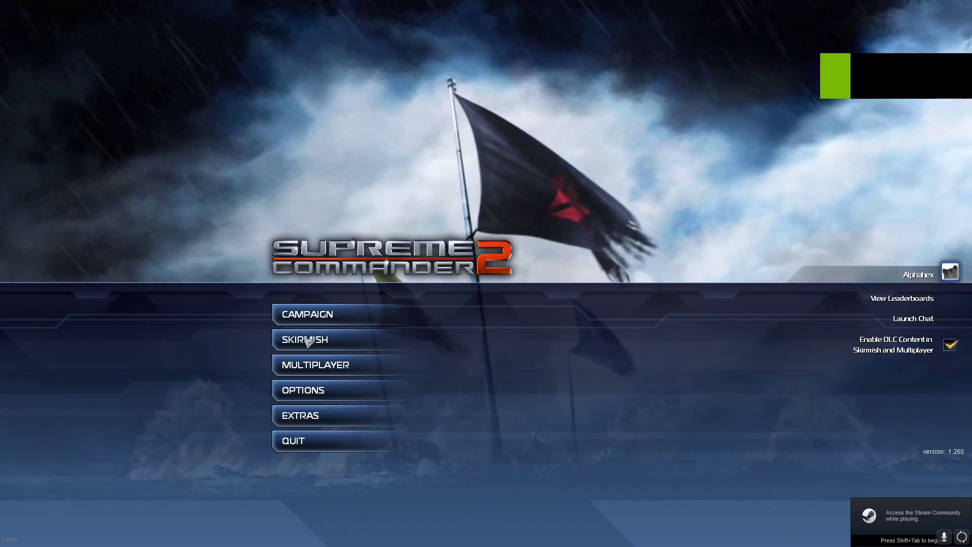
click(339, 346)
click(499, 339)
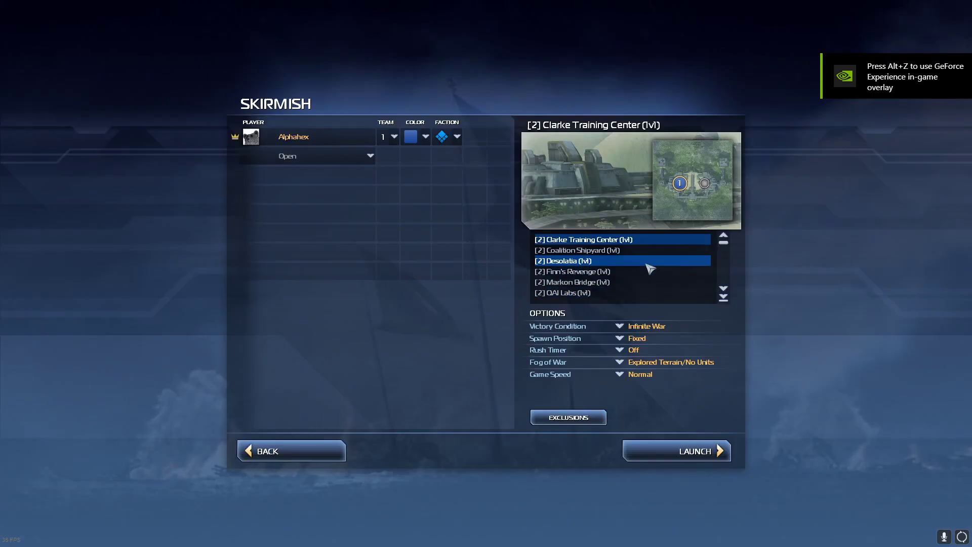
Select Fields of Isis (2v2) in the map list, briefly previewing Etched Desert
scroll(603, 276, down, 2)
scroll(593, 276, down, 3)
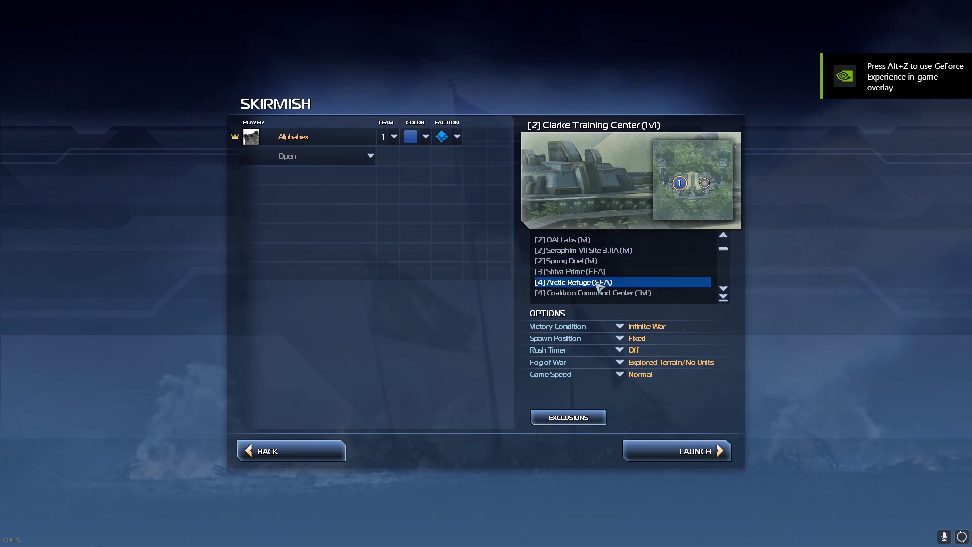
scroll(600, 266, up, 4)
scroll(602, 266, up, 1)
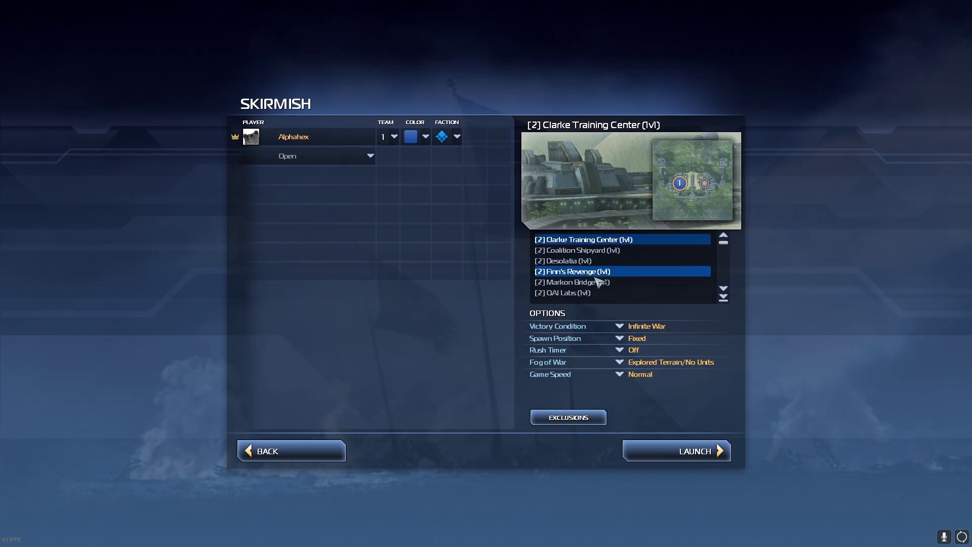
scroll(605, 273, down, 8)
click(610, 274)
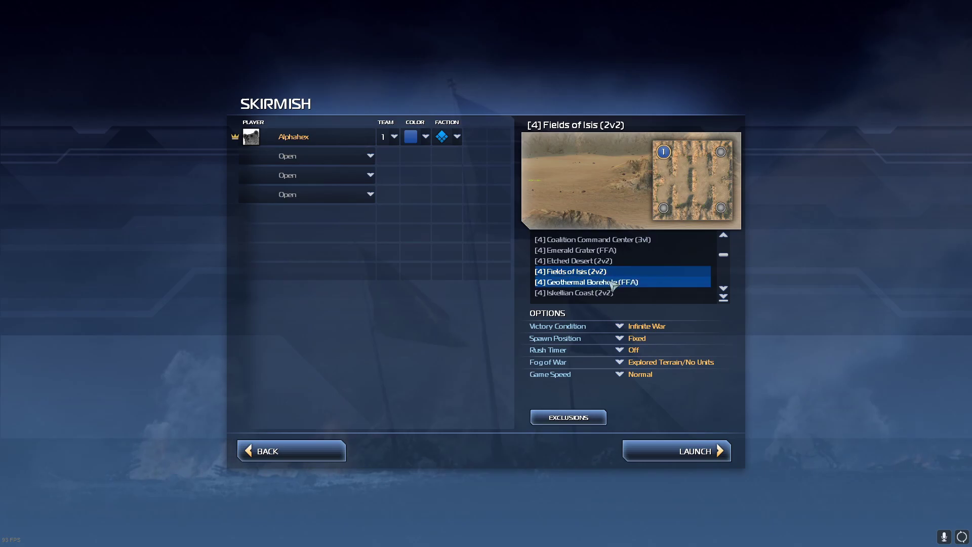
click(602, 262)
click(605, 271)
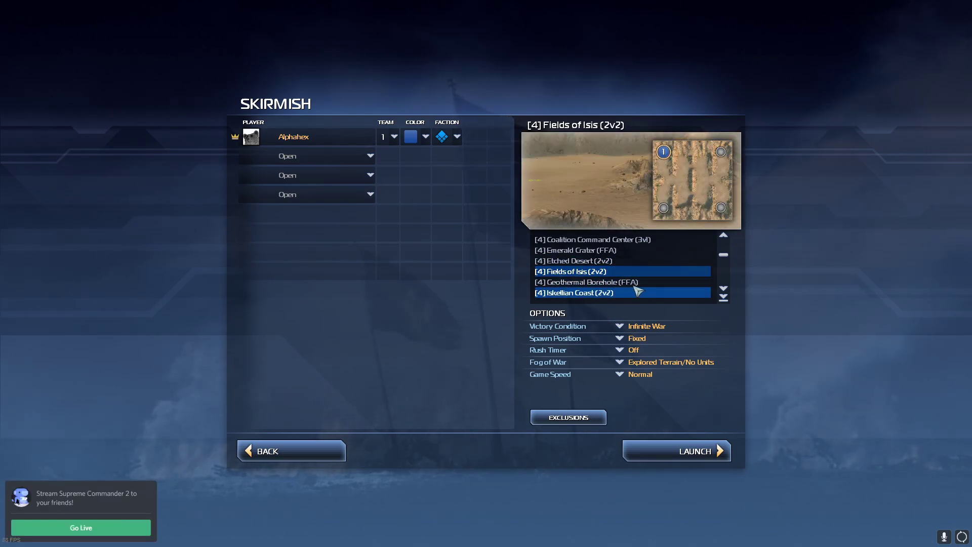
scroll(669, 279, down, 3)
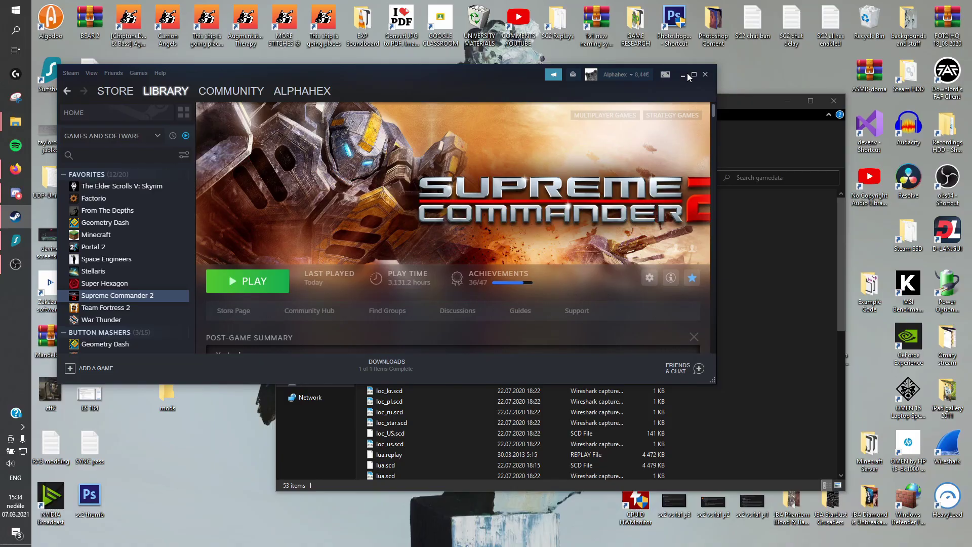
Close Steam and pull _camera_mod_by_maksing.scd out of the unused folder back into gamedata
click(686, 74)
drag(539, 101, 608, 58)
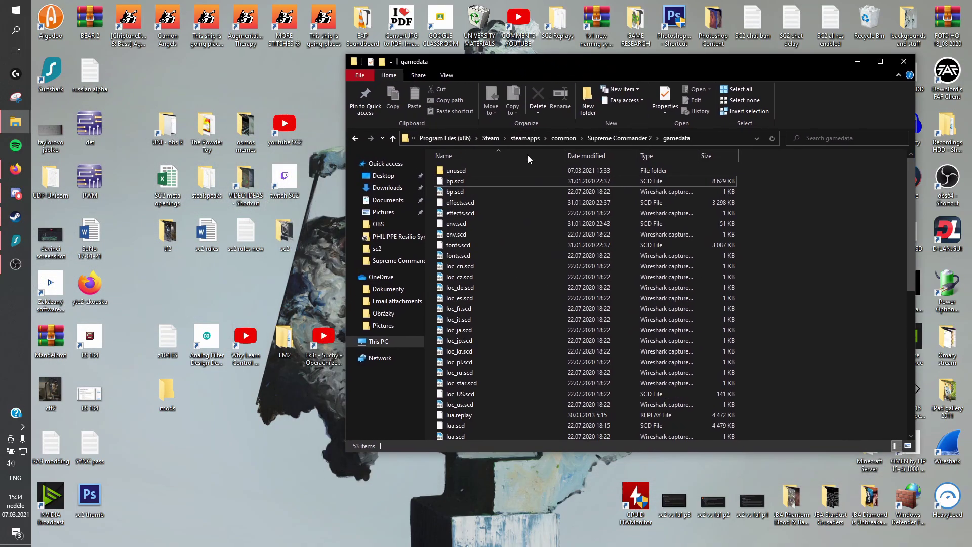
double_click(458, 170)
drag(498, 184, 175, 276)
click(357, 140)
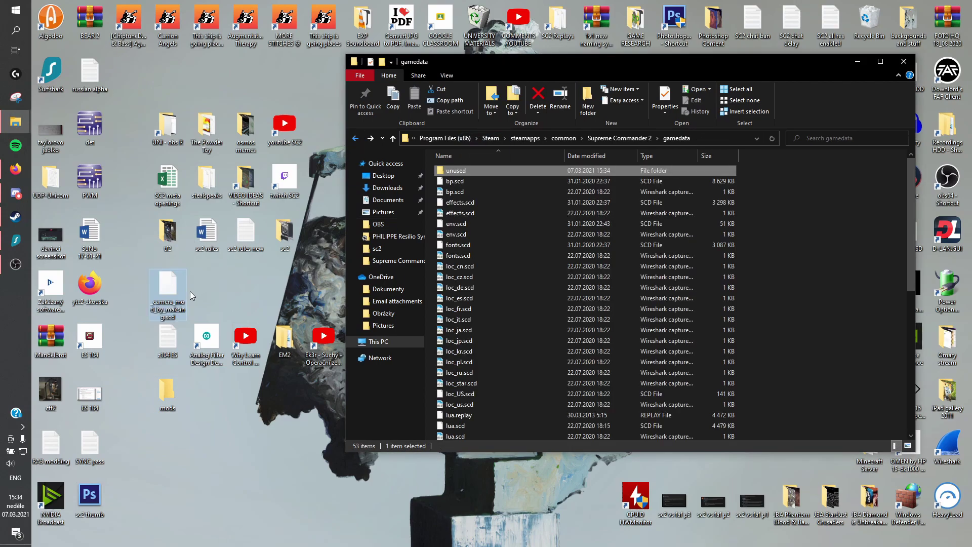
Refresh gamedata and move _camera_mod_by_maksing.scd into the unused folder
click(772, 139)
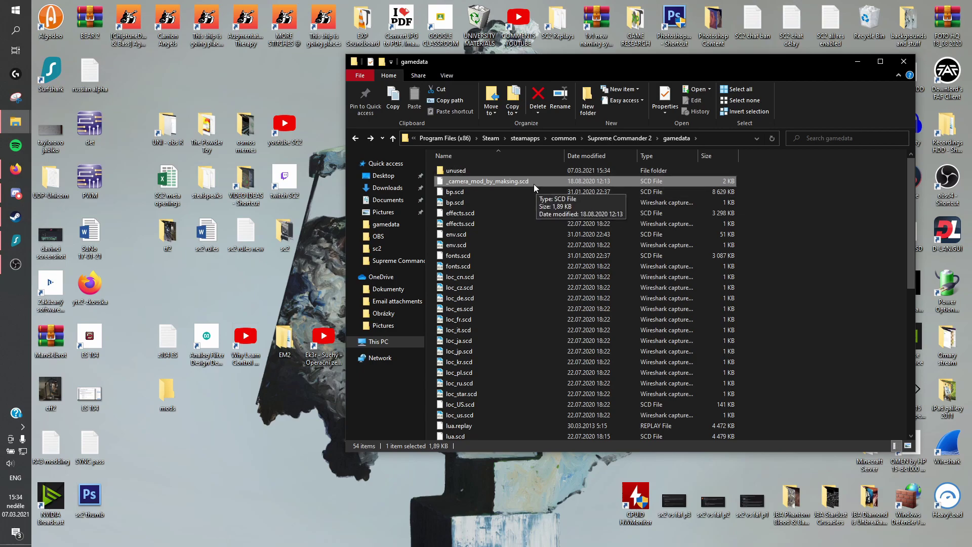
click(779, 257)
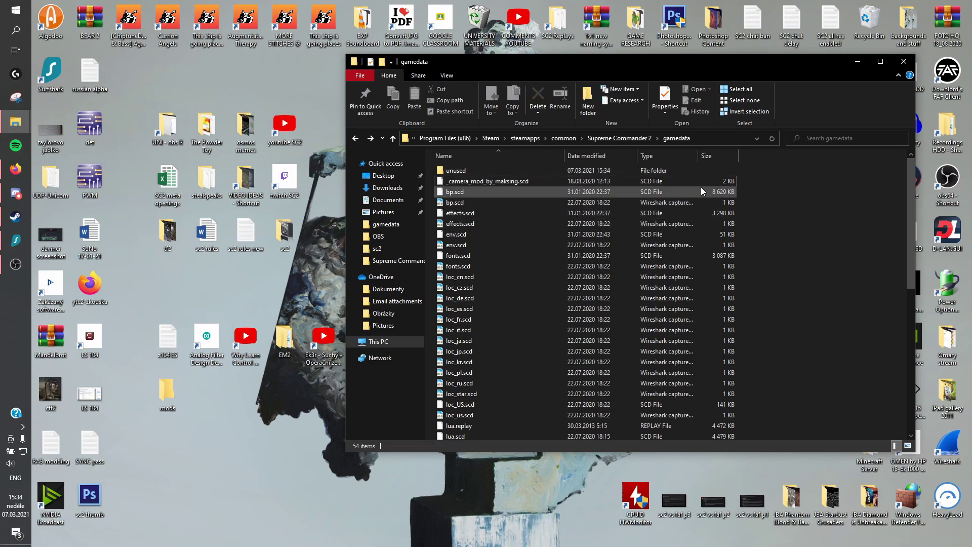
drag(691, 183, 491, 171)
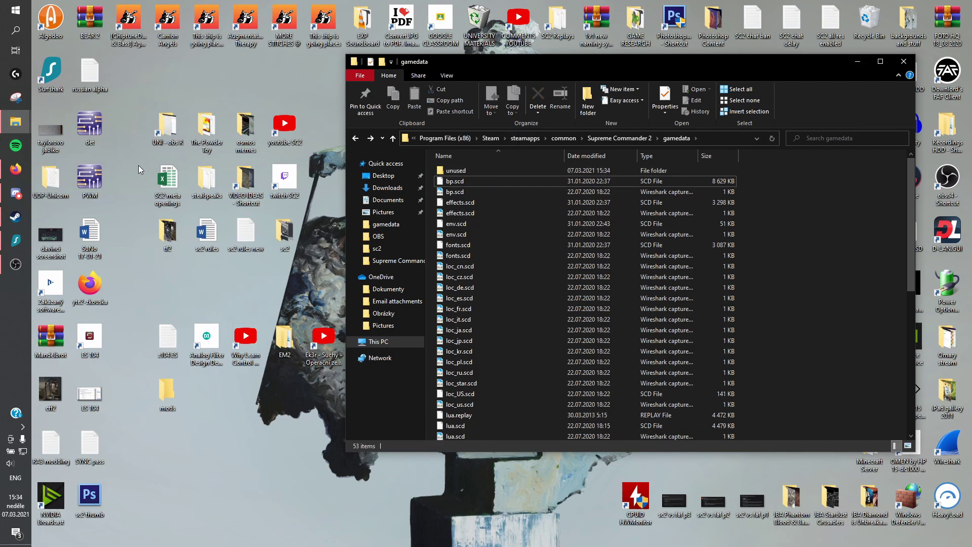
Show the desktop, bring up Discord and open the Supreme Commander 2 server's #server-invite channel
key(super+d)
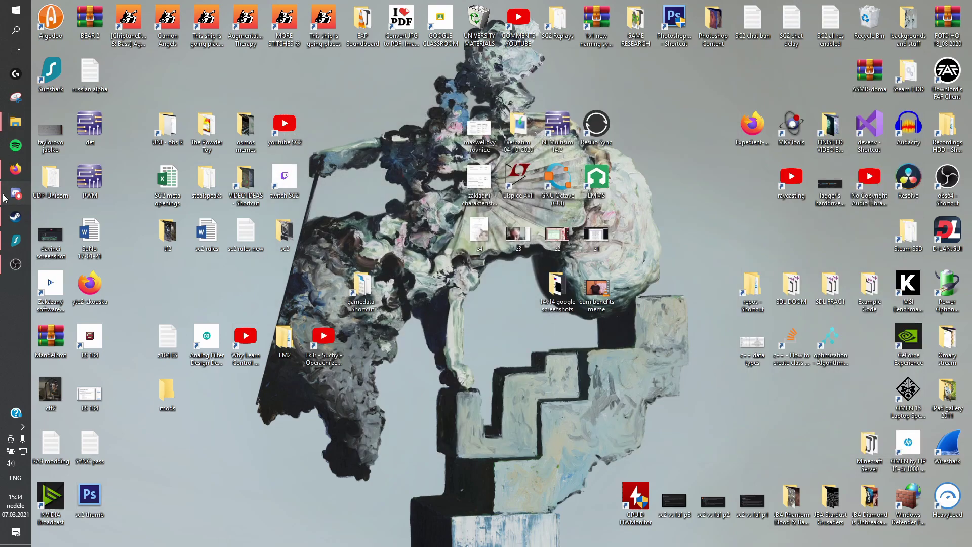
click(5, 197)
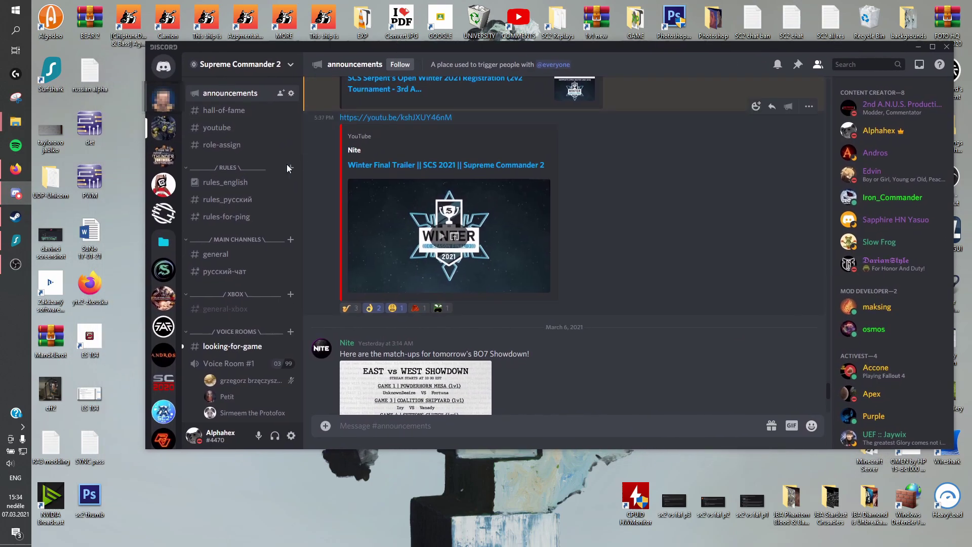
scroll(244, 175, down, 5)
scroll(243, 186, up, 3)
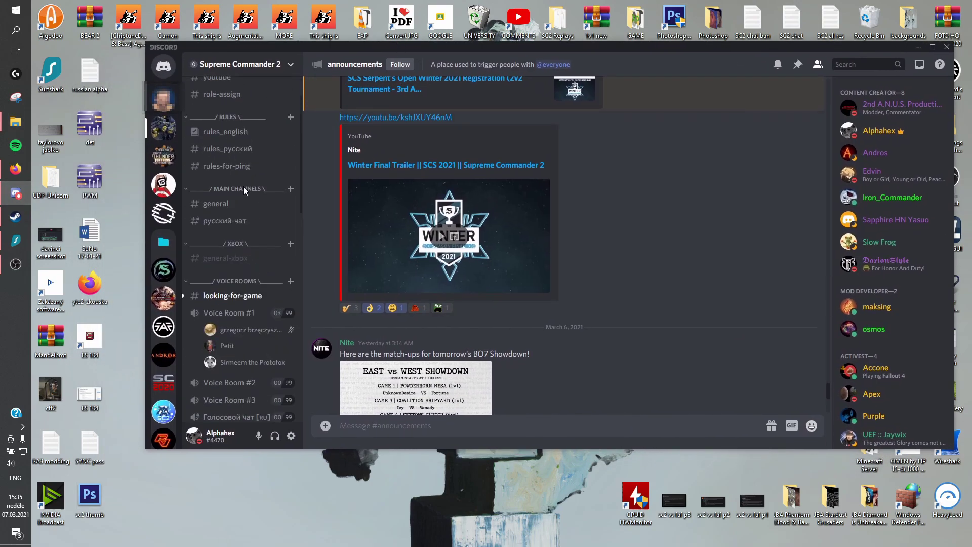
scroll(244, 186, down, 10)
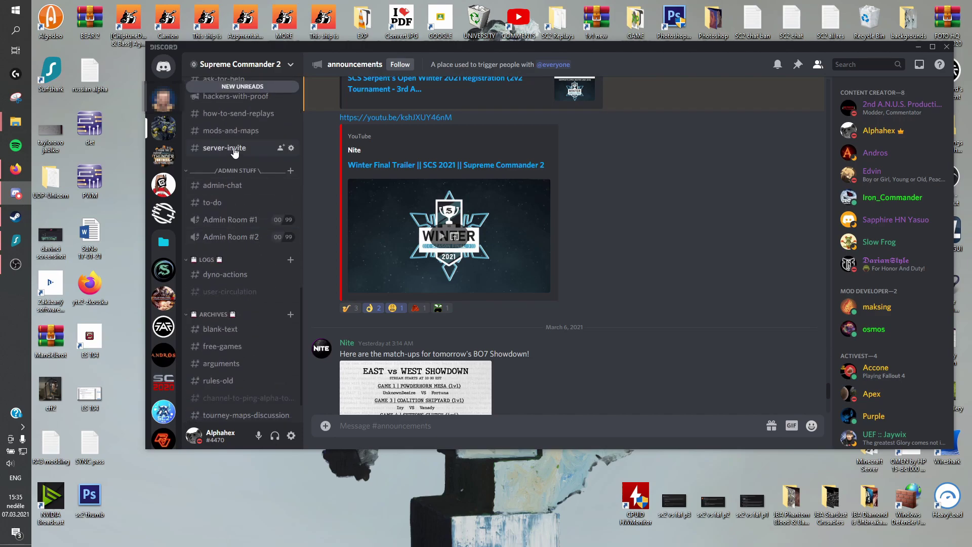
click(234, 149)
Look over the never-expiring invite link and scroll through the #server-invite channel
drag(455, 345, 371, 343)
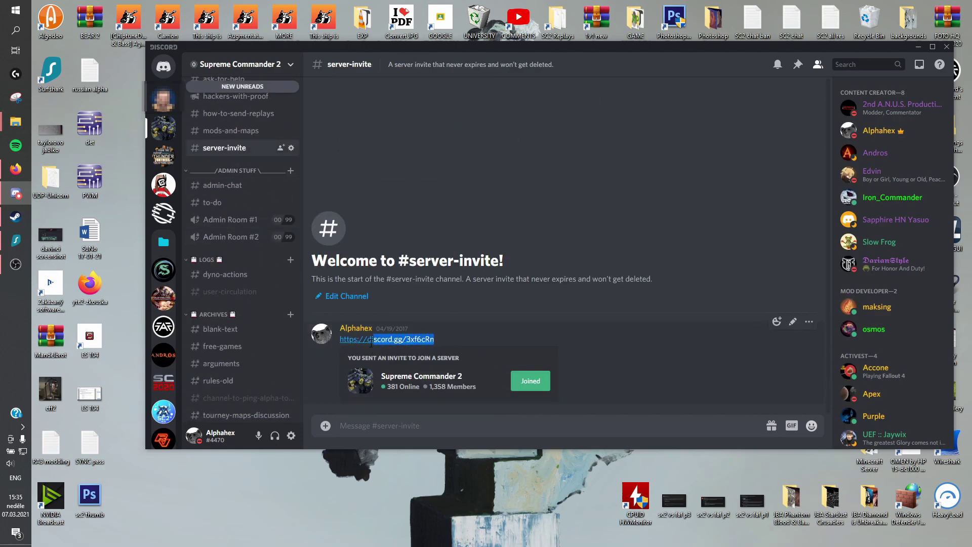
click(472, 333)
scroll(237, 243, up, 8)
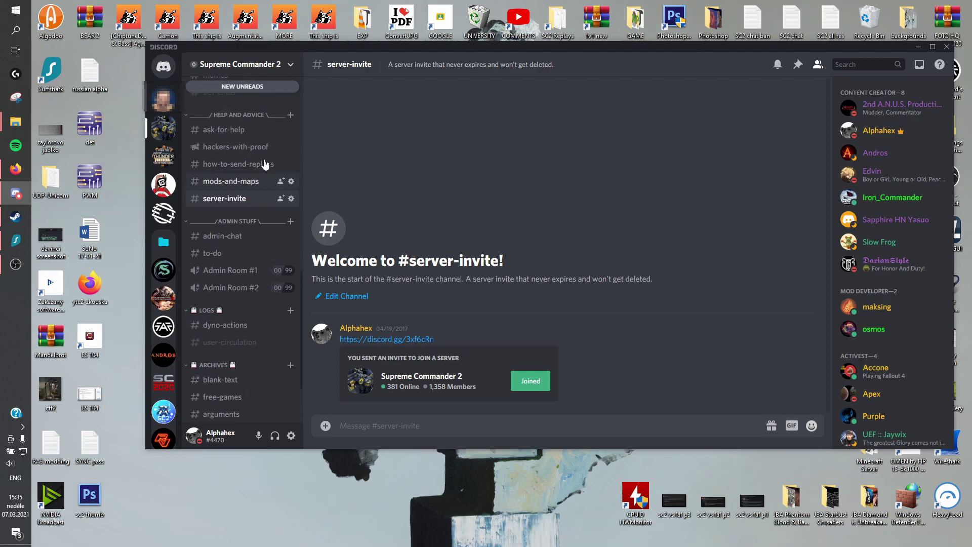
scroll(239, 256, up, 4)
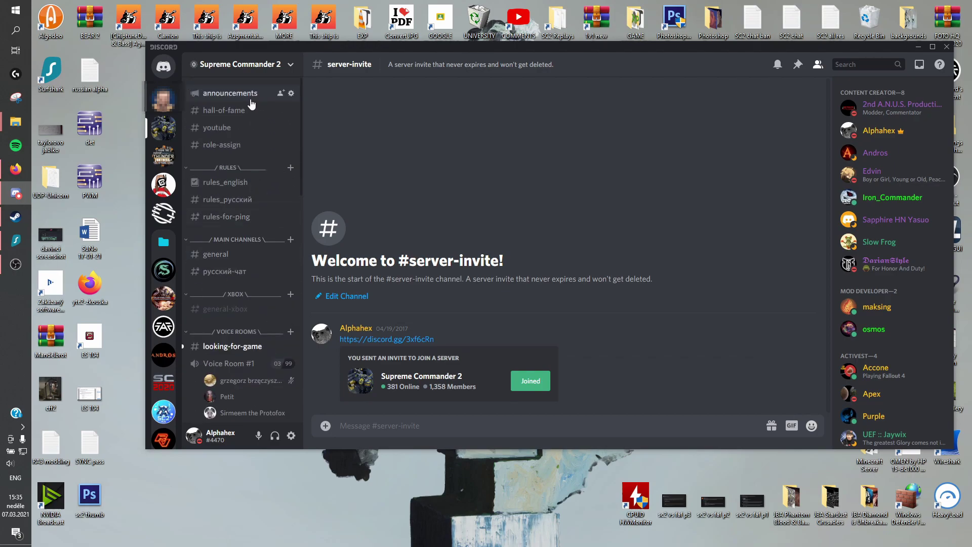
scroll(240, 107, down, 10)
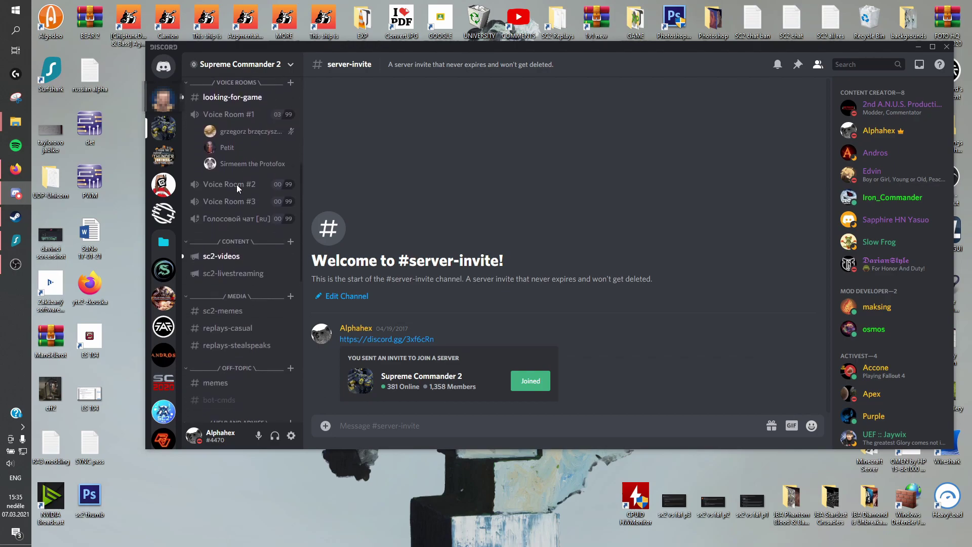
scroll(251, 268, down, 3)
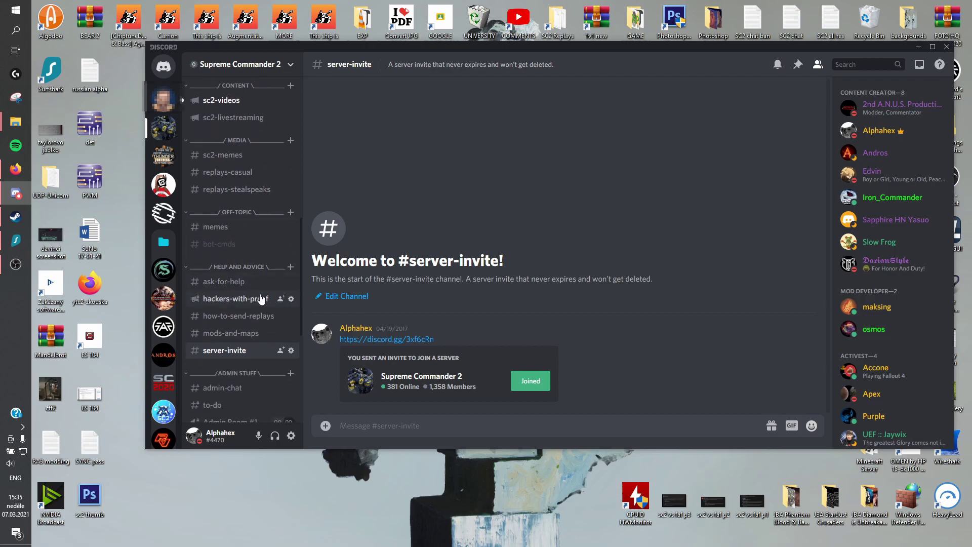
scroll(250, 318, down, 1)
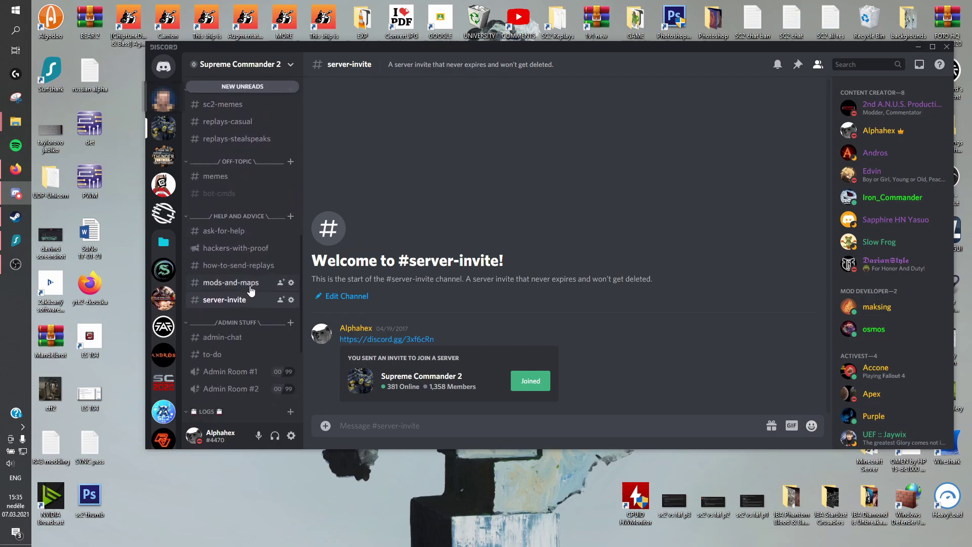
Open the #mods-and-maps channel and scroll through its messages
click(251, 290)
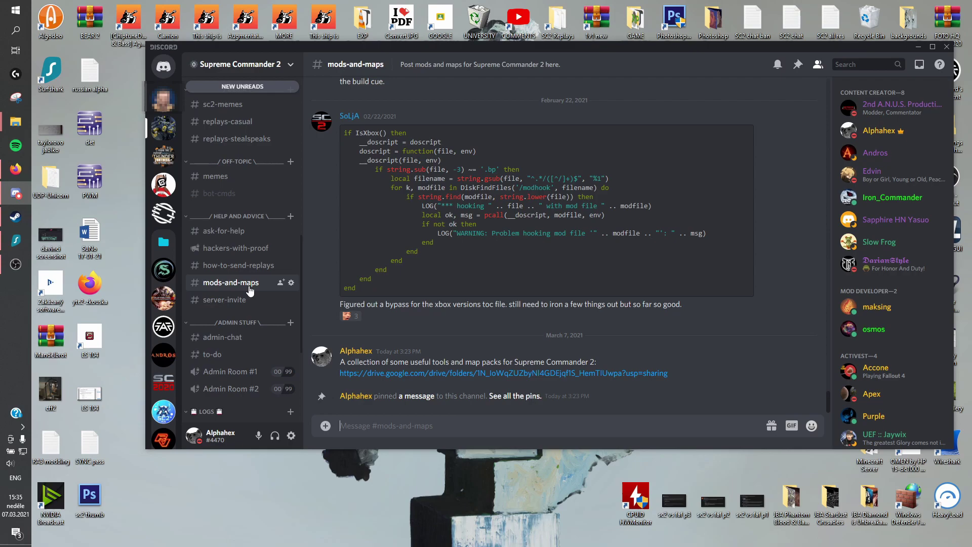
scroll(516, 247, up, 10)
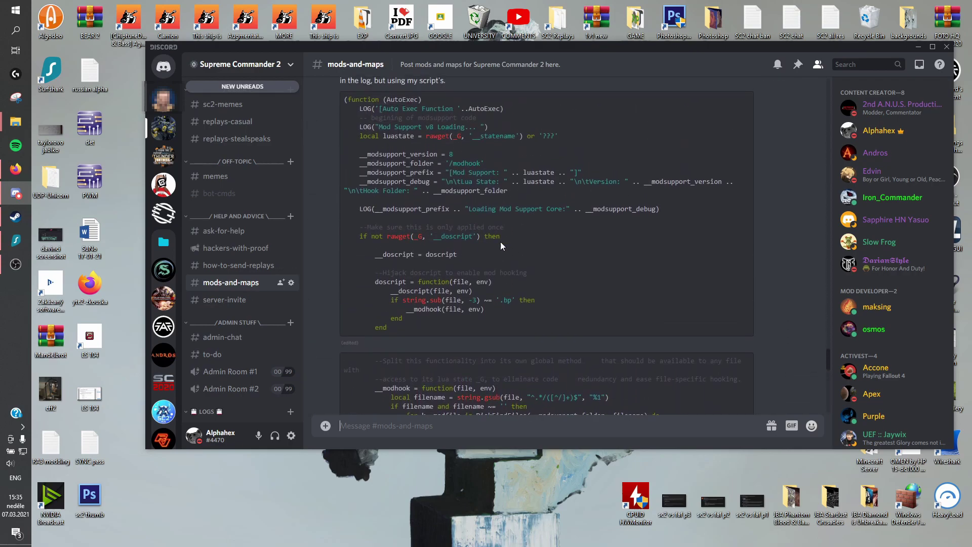
scroll(491, 214, up, 3)
scroll(492, 232, down, 12)
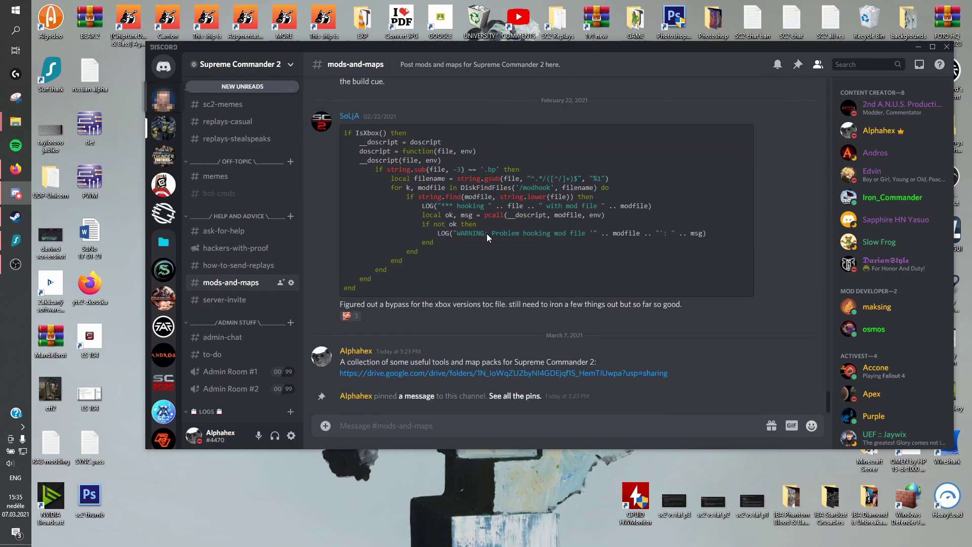
Show #mods-and-maps' pinned messages: the Drive tools and map packs link, osmosPack.scd, Camera_Mod.scd
click(798, 65)
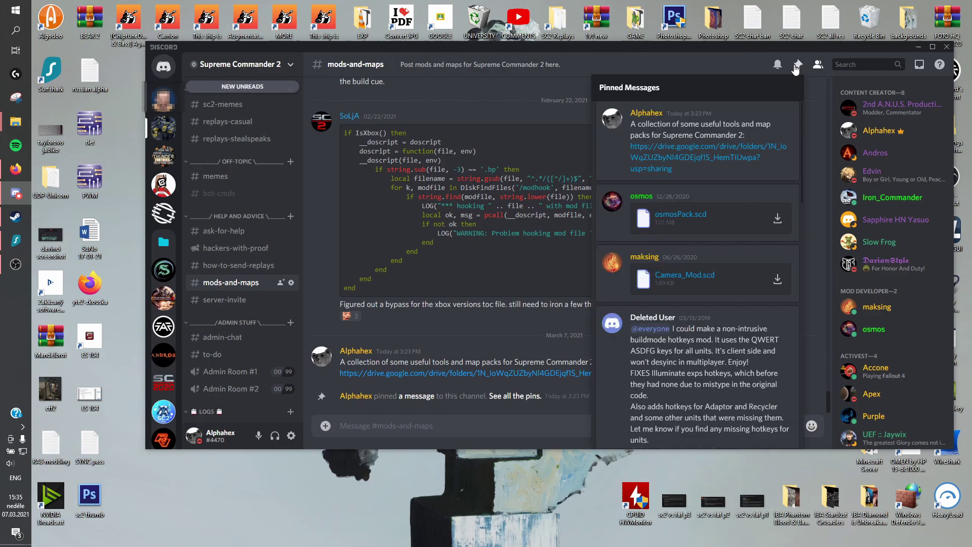
scroll(728, 210, down, 5)
scroll(734, 248, up, 10)
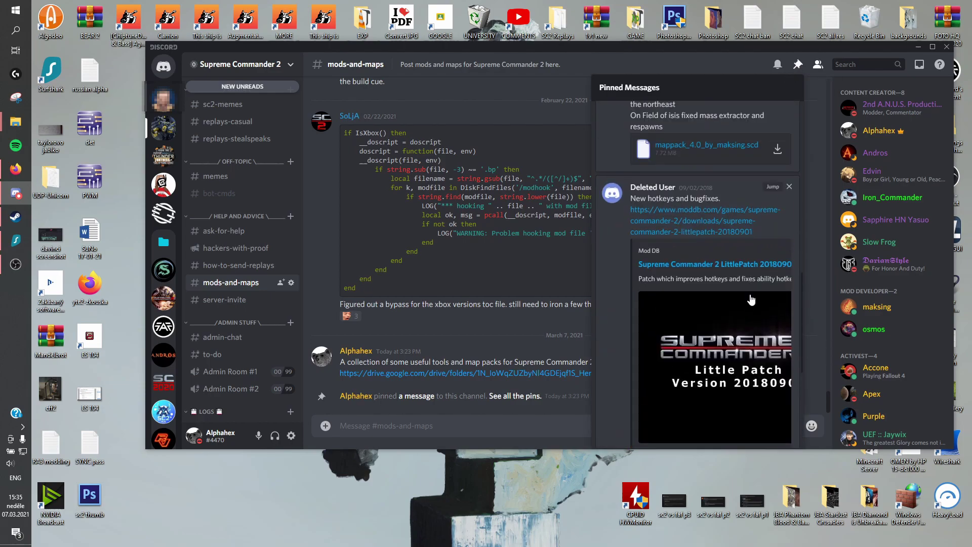
scroll(718, 230, up, 4)
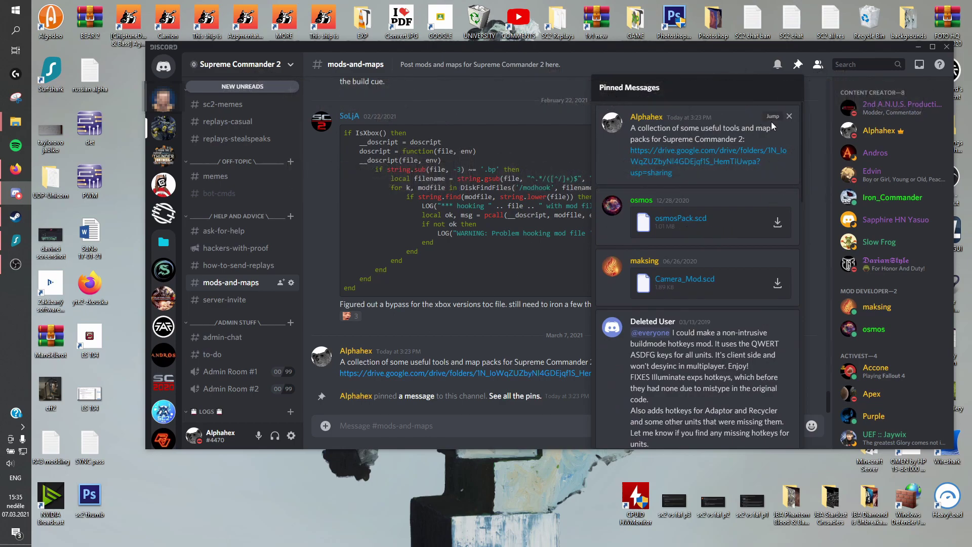
Close the pinned messages and check the monkeylord mod file in the Drive SC2 mods folder
click(328, 257)
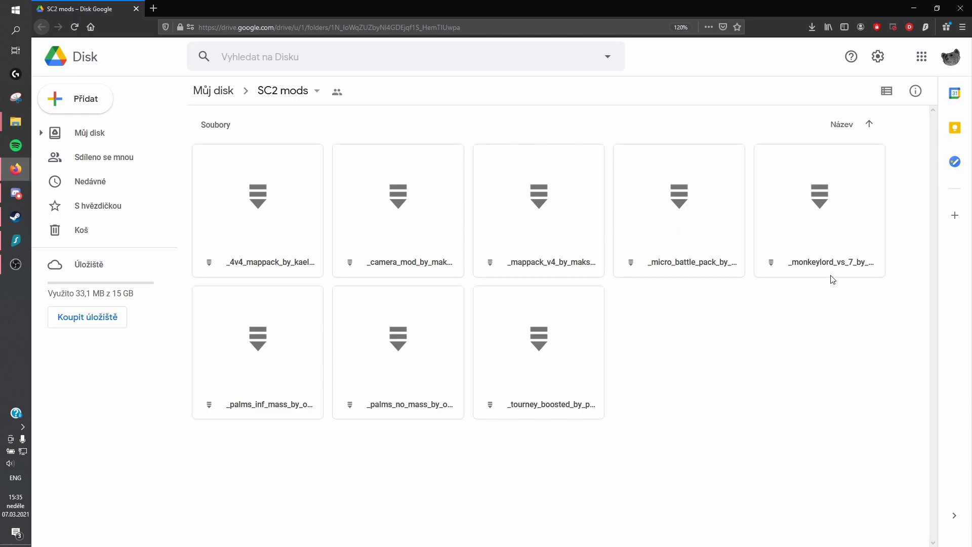
click(821, 223)
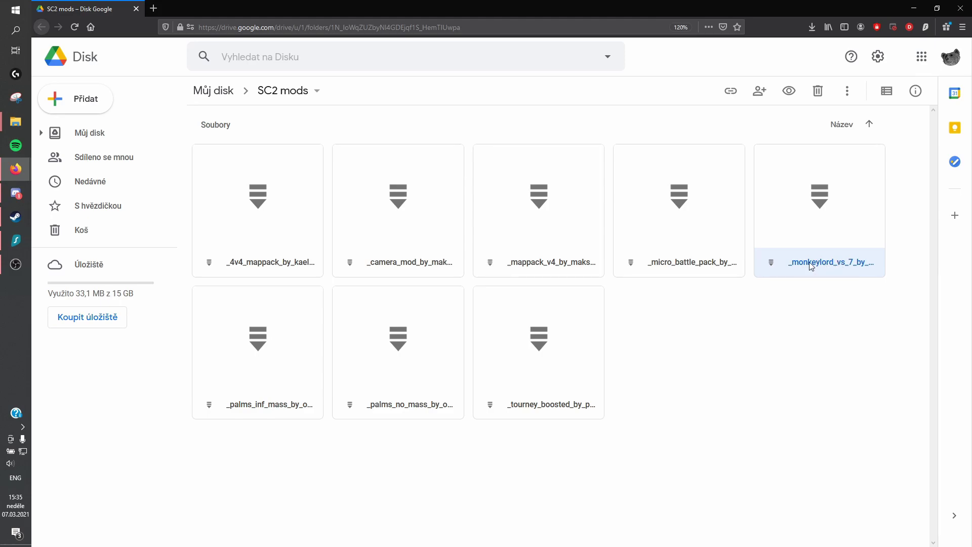
click(813, 310)
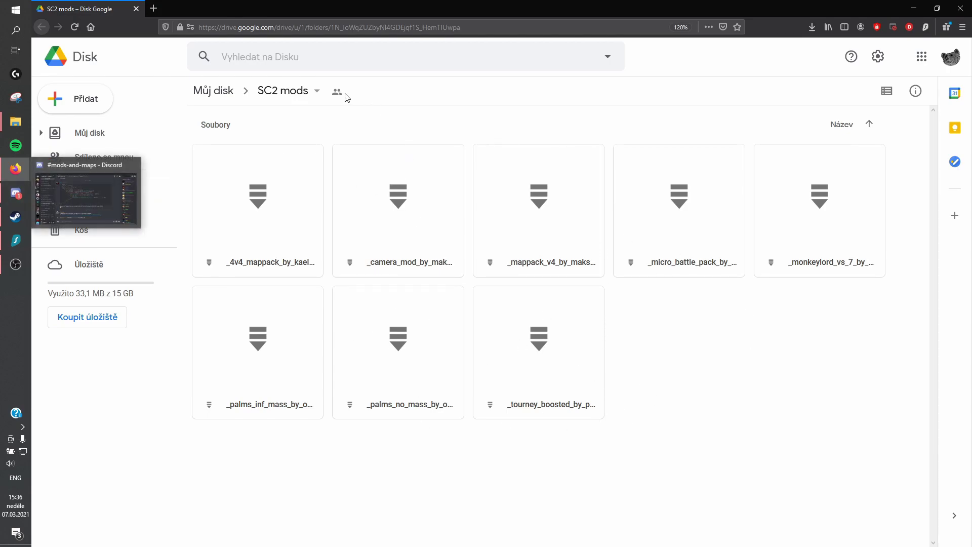
Select the tourney boosted, palms, camera, mappack v4, micro battle, monkeylord and 4v4 mappack files in turn
click(554, 341)
click(406, 336)
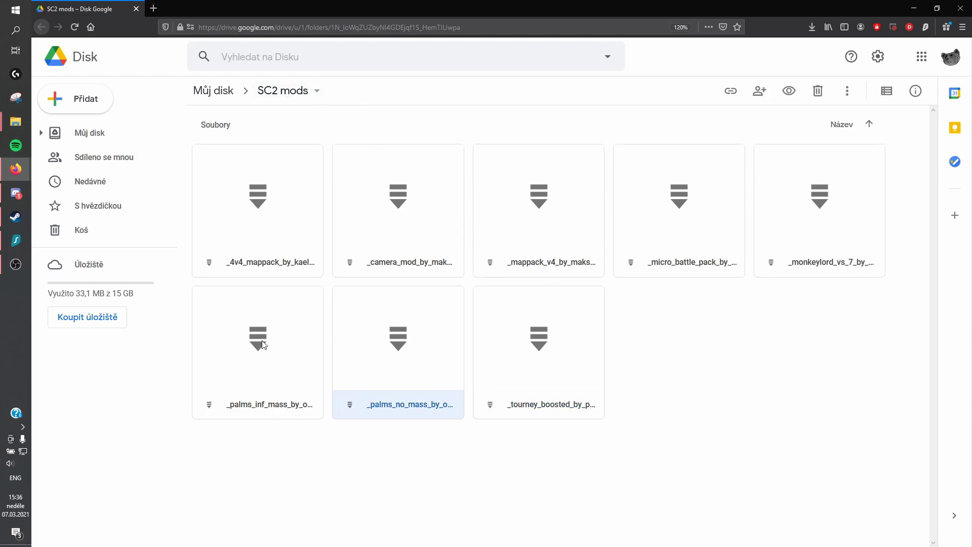
click(264, 335)
click(394, 200)
click(523, 202)
click(694, 206)
click(757, 215)
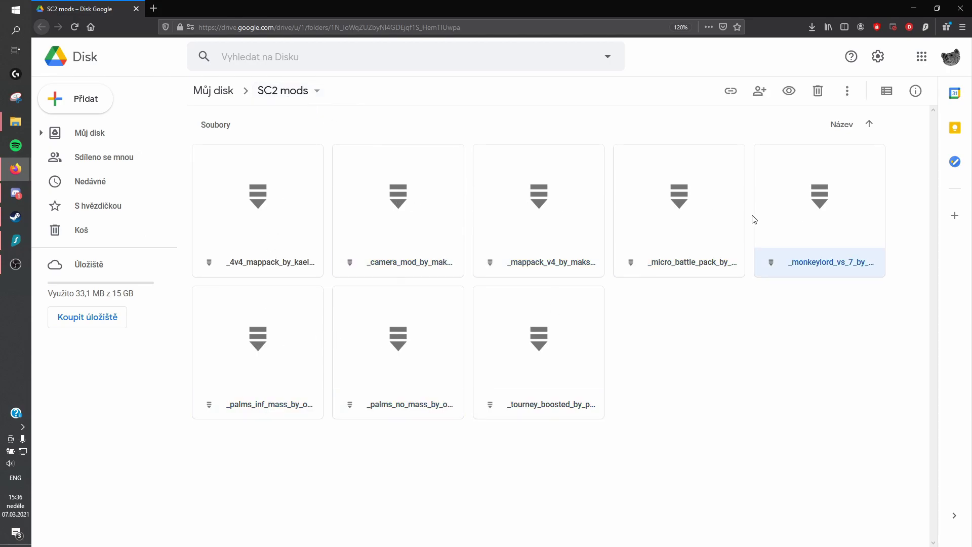
click(673, 207)
click(300, 190)
click(426, 346)
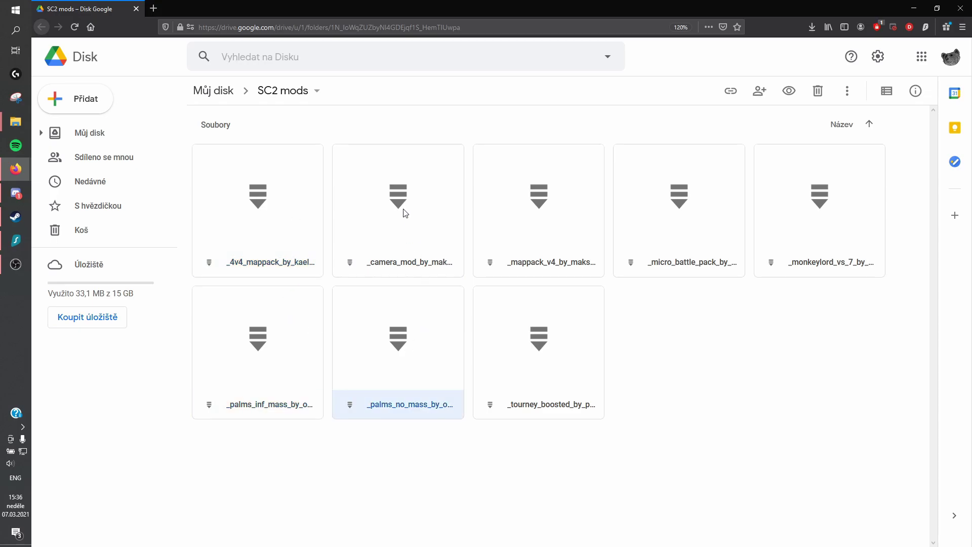
Keep selecting the camera, tourney boosted, 4v4 mappack, palms and mappack v4 files in Drive
click(406, 214)
click(535, 331)
click(400, 213)
click(266, 216)
click(261, 349)
click(400, 349)
click(549, 217)
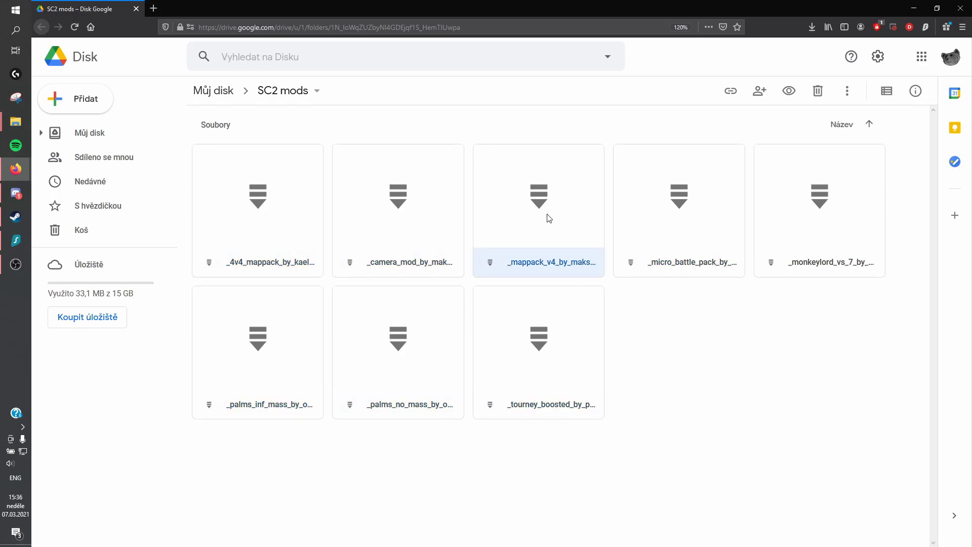
click(539, 350)
Bring Discord back over Drive and scroll the channel sidebar toward the top
click(15, 194)
scroll(576, 290, up, 15)
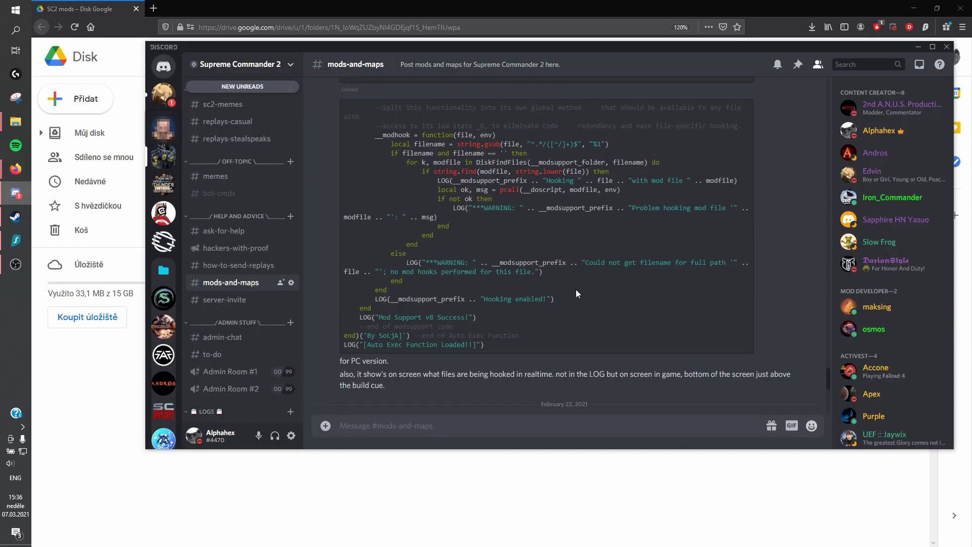
scroll(511, 303, up, 6)
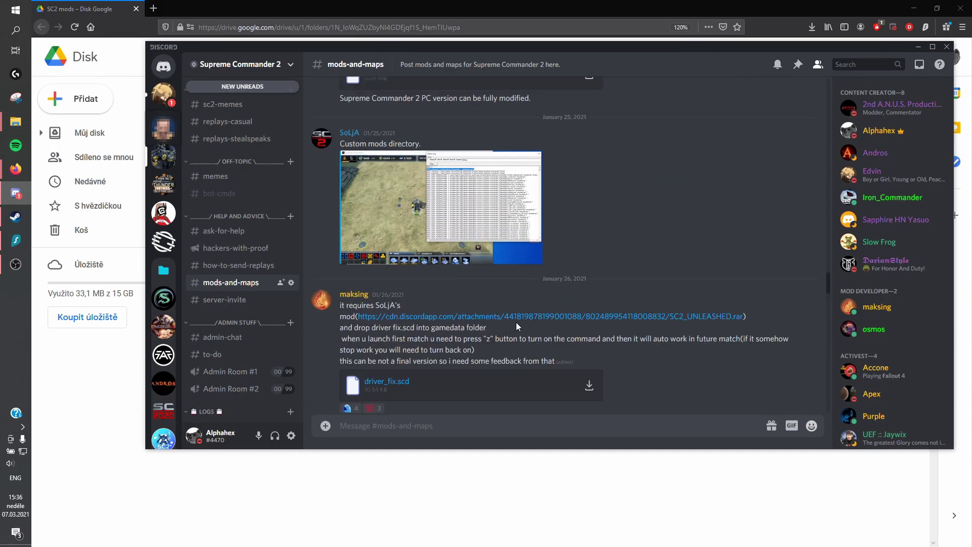
scroll(488, 245, up, 3)
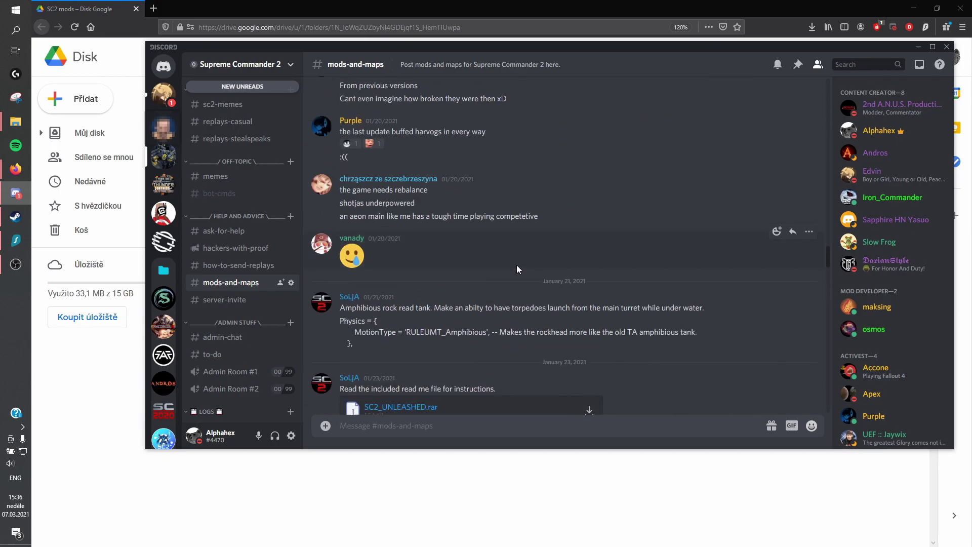
scroll(455, 245, down, 3)
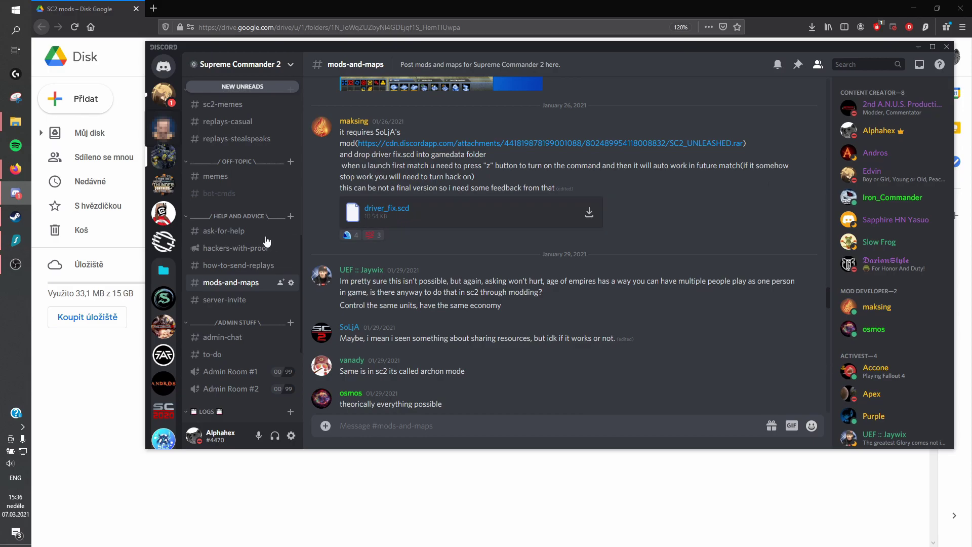
scroll(247, 234, up, 10)
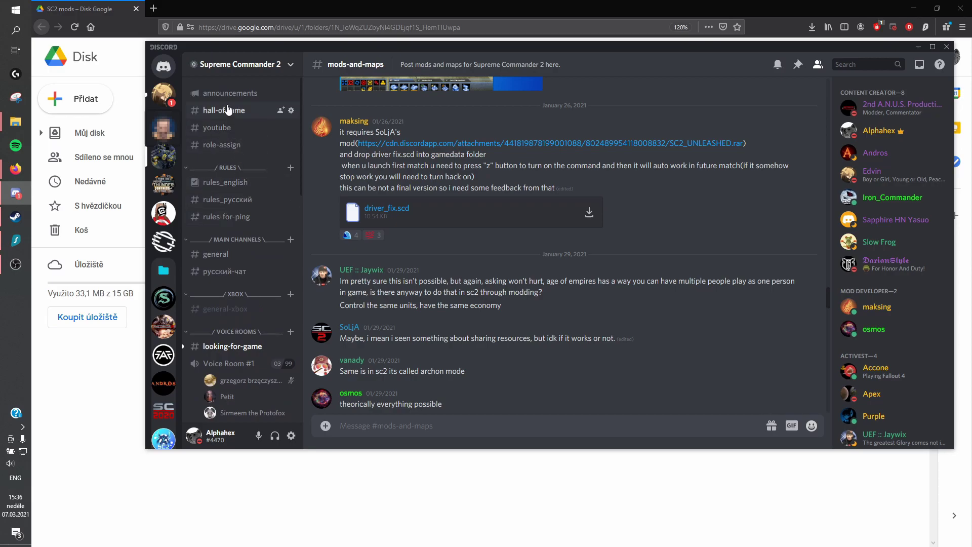
From #announcements' pinned driver-fix message, follow the link to the driver fix post and the Drive folder pin
click(273, 93)
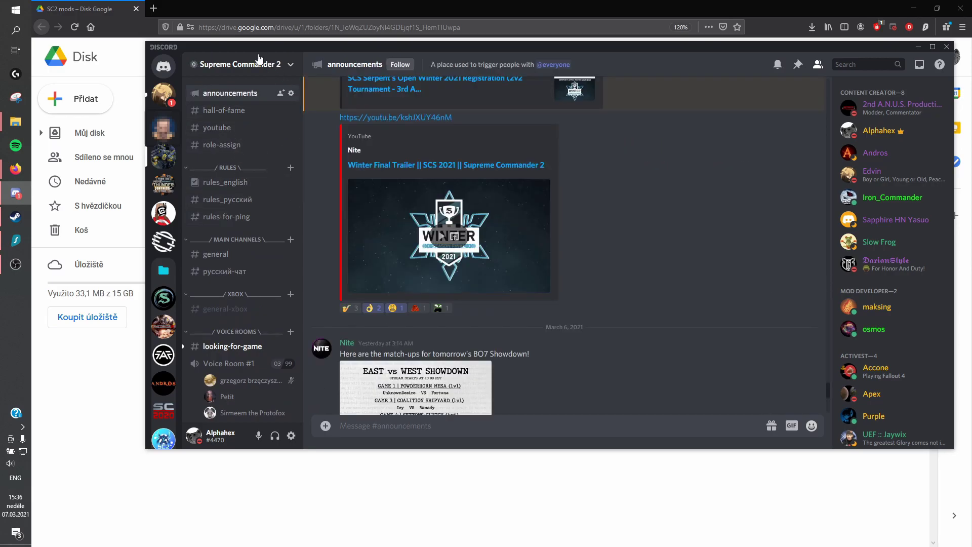
click(799, 68)
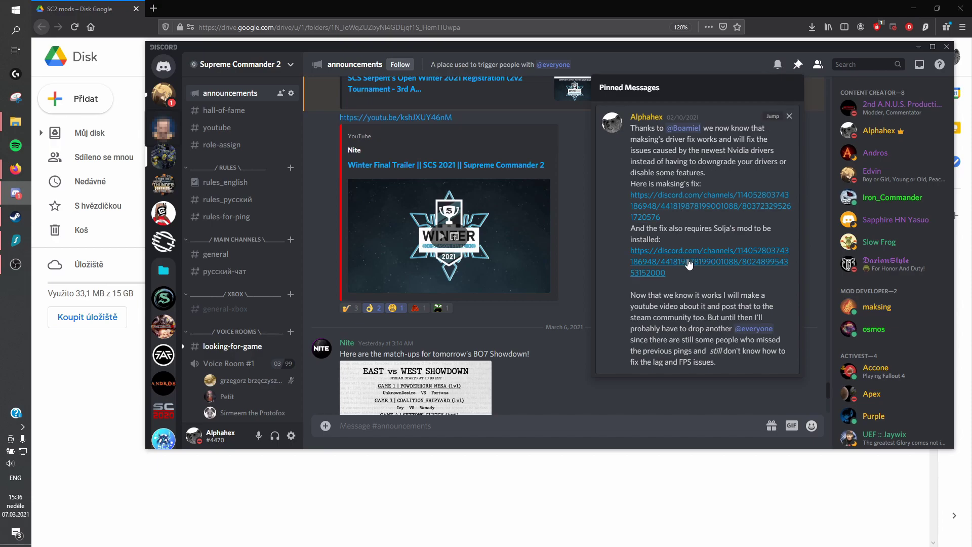
click(771, 116)
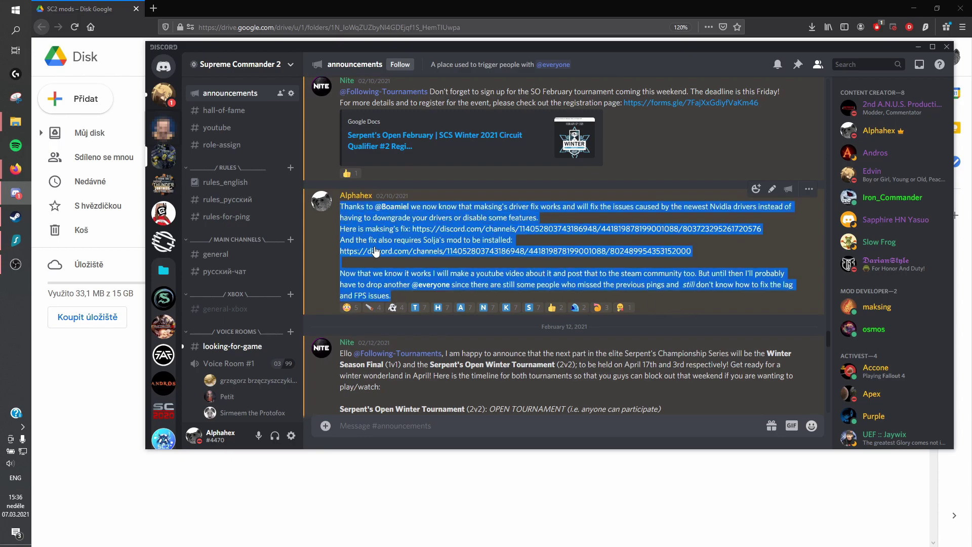
click(466, 231)
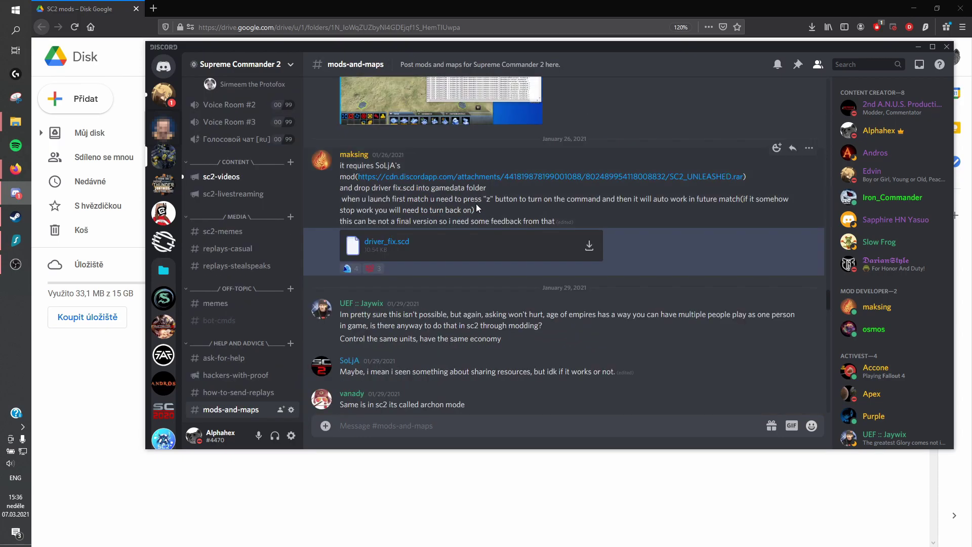
click(797, 66)
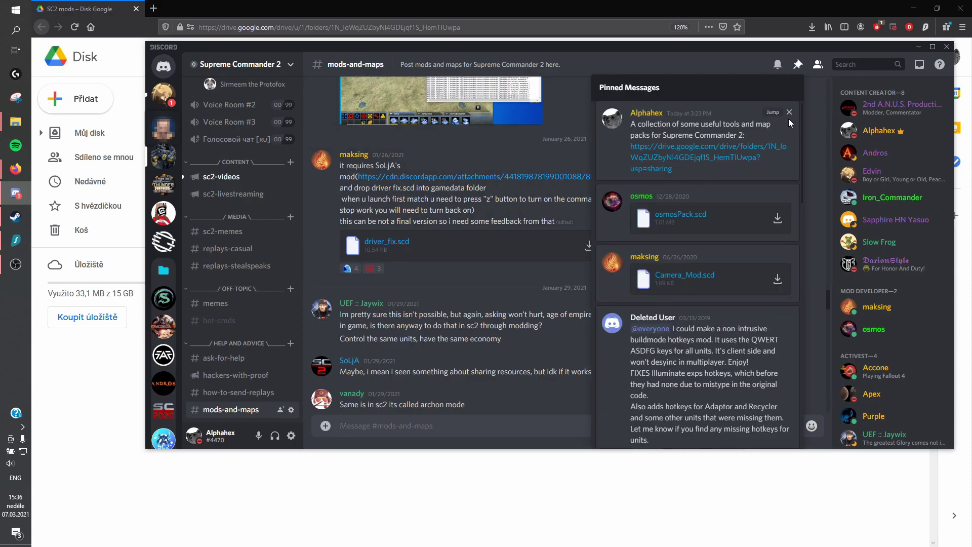
click(773, 114)
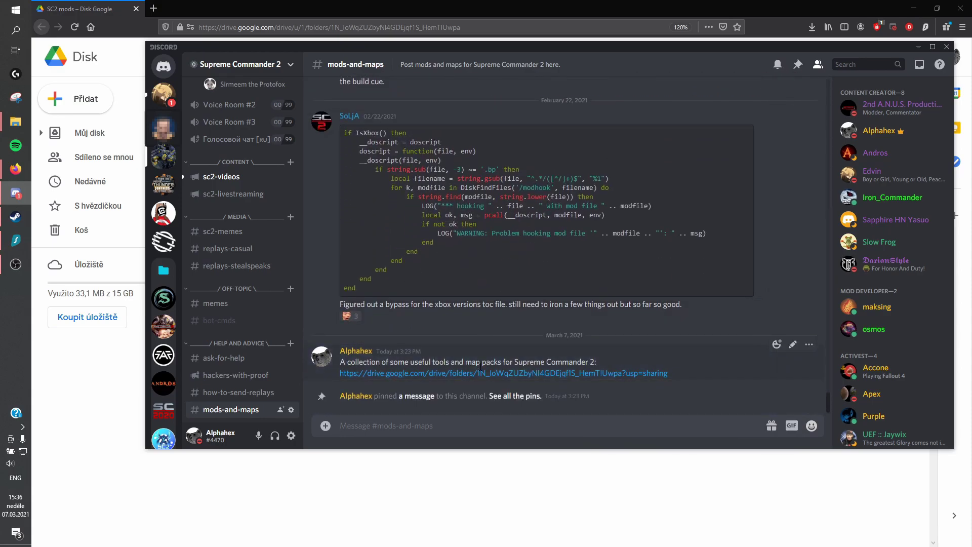
Jump to the driver-fix pin again, follow its SC2_UNLEASHED.rar post link, then return to the Drive folder pin
scroll(262, 191, up, 6)
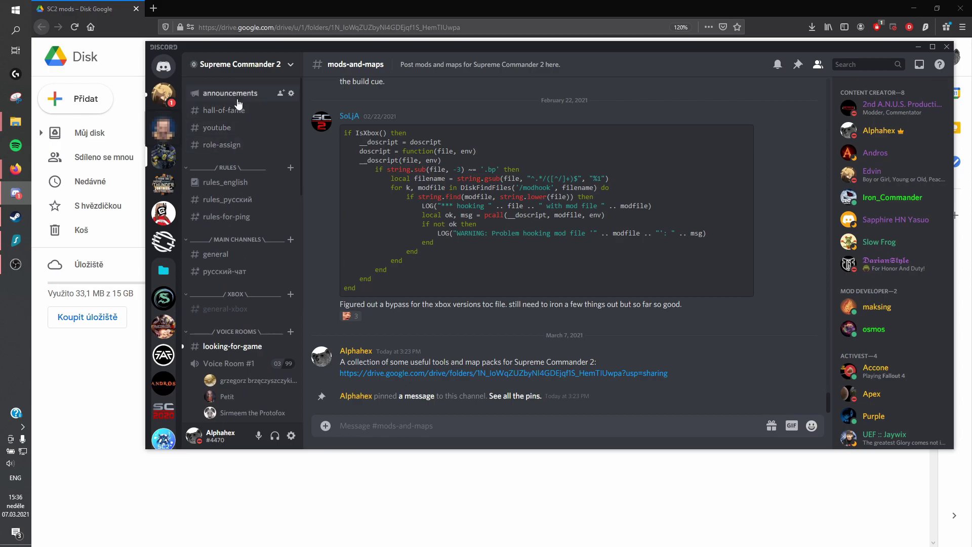
click(797, 65)
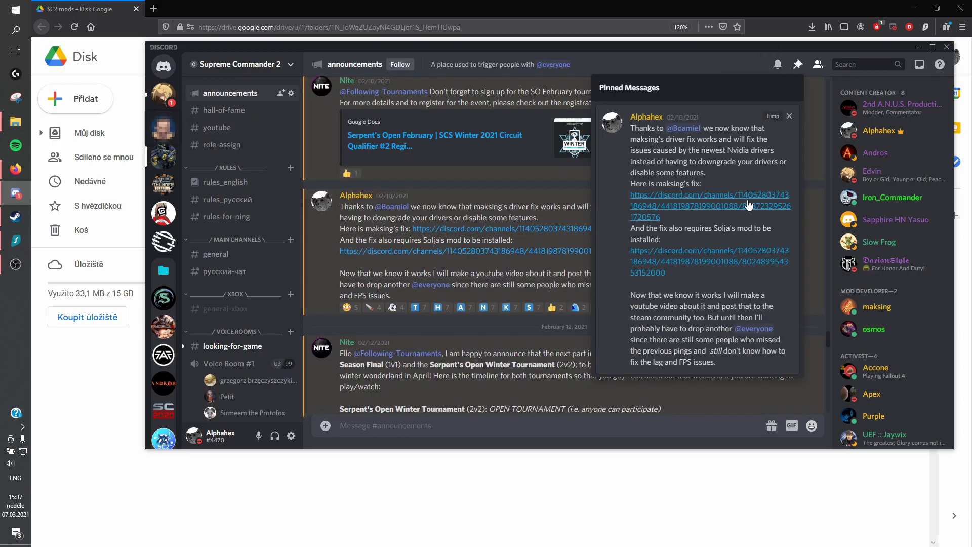
click(773, 116)
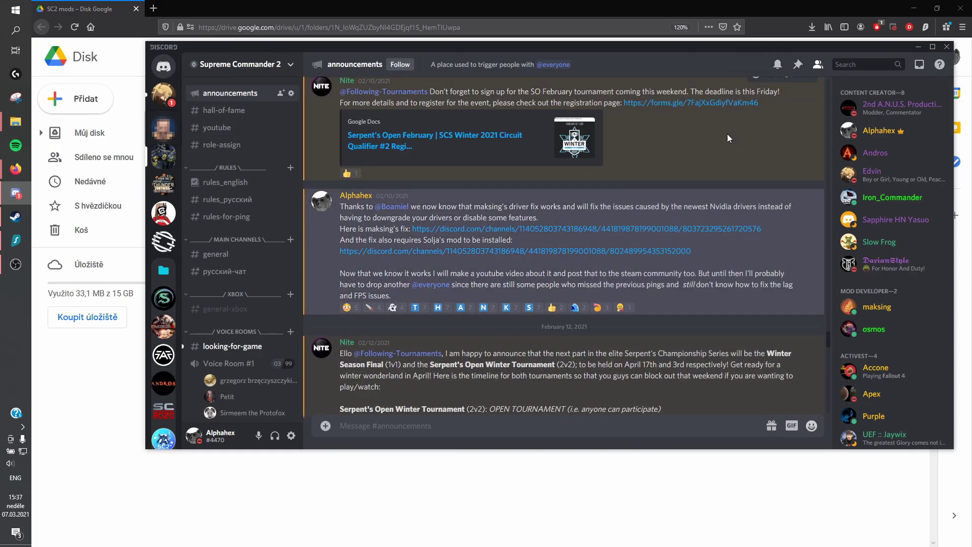
click(515, 252)
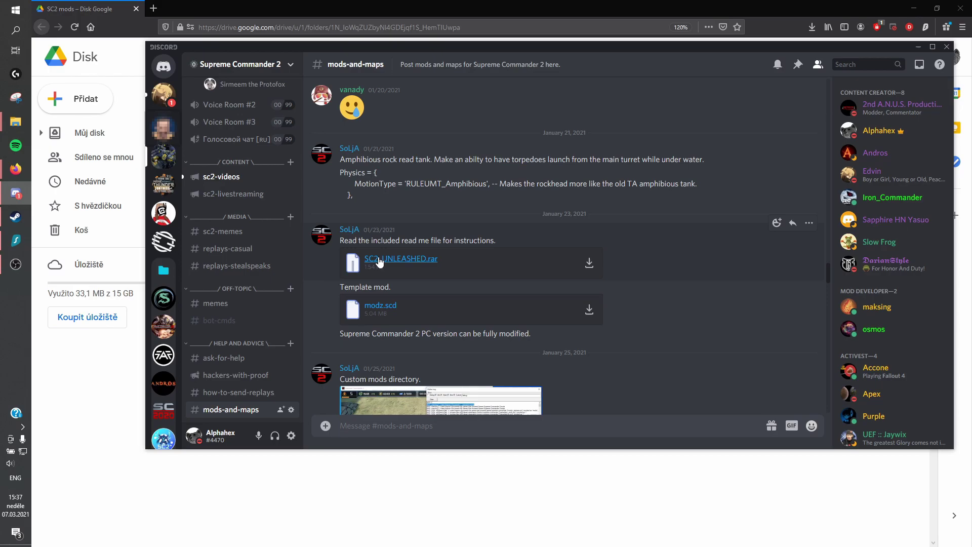
click(798, 64)
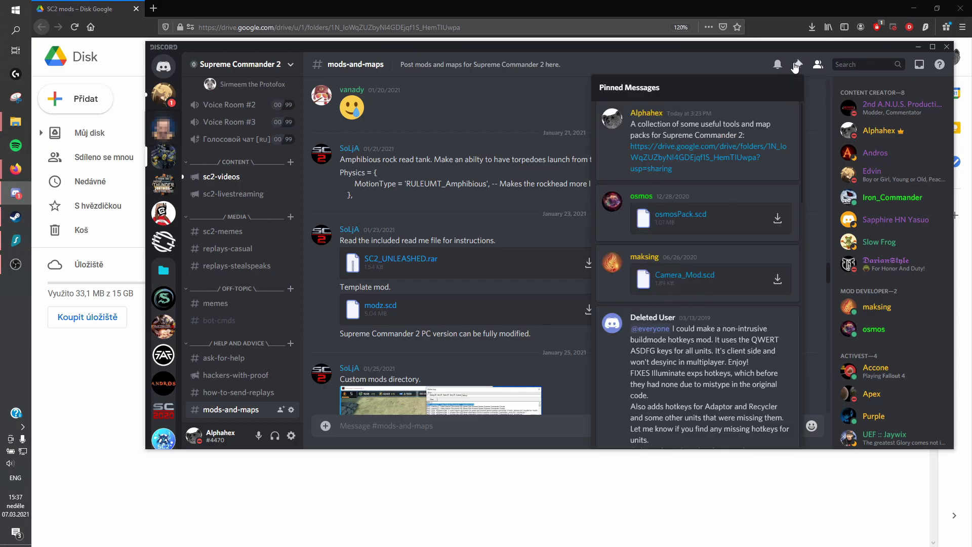
click(773, 112)
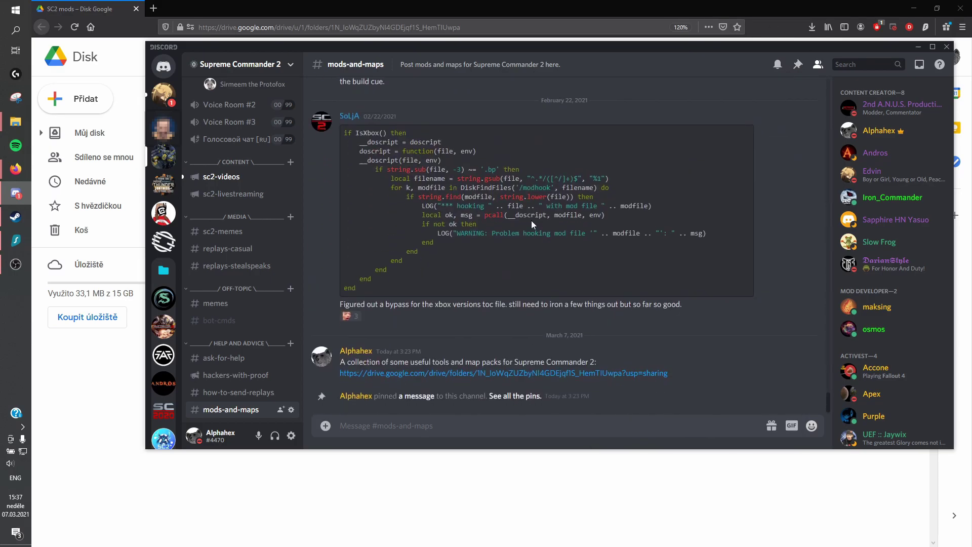
Jump to the pinned driver-fix announcement once more and follow its link to the driver_fix.scd post
scroll(234, 133, up, 10)
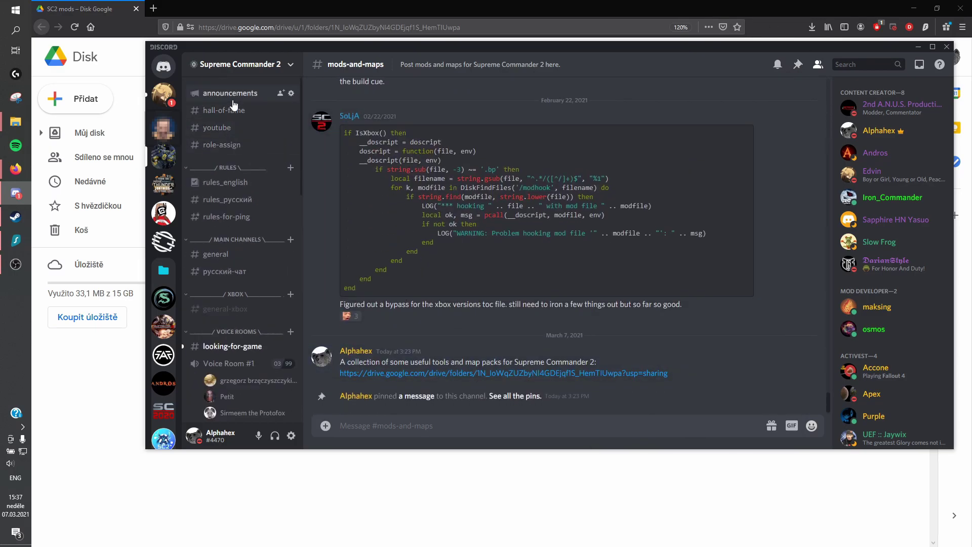
click(798, 64)
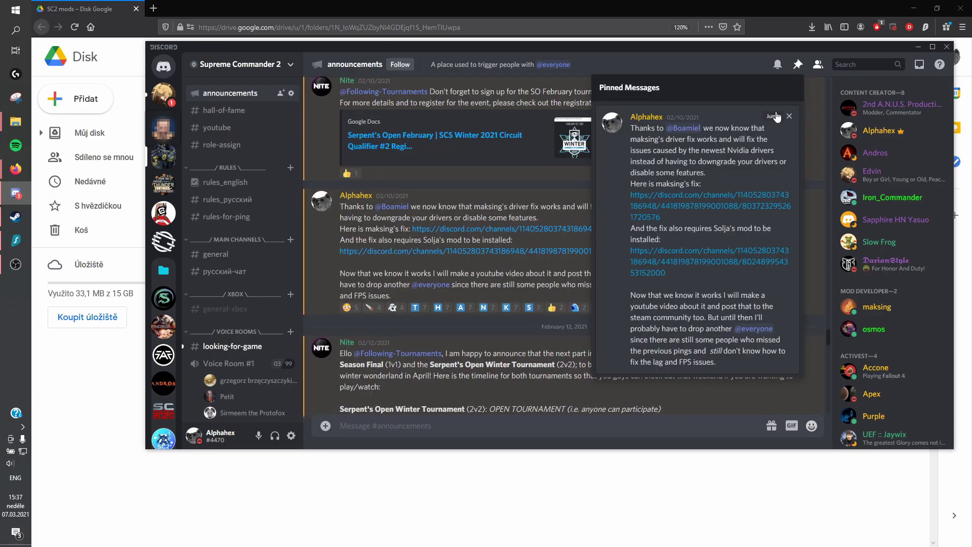
click(775, 116)
click(434, 230)
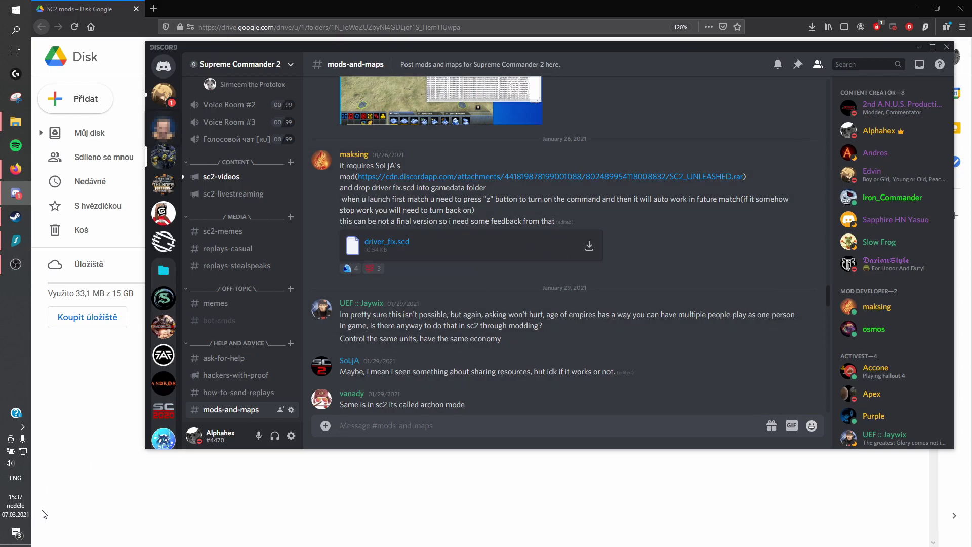
Minimize Discord and close the browser showing the Google Drive SC2 mods folder
click(918, 48)
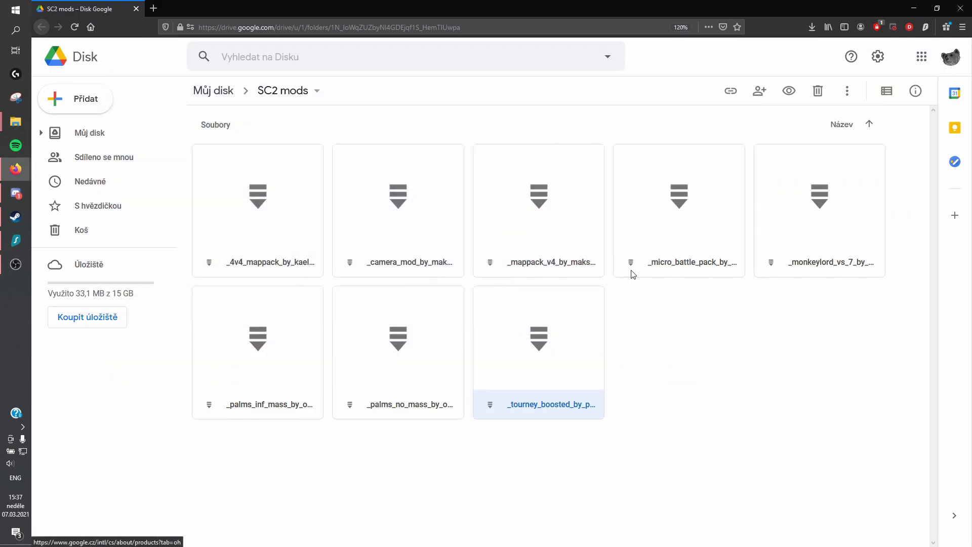
drag(370, 238, 628, 387)
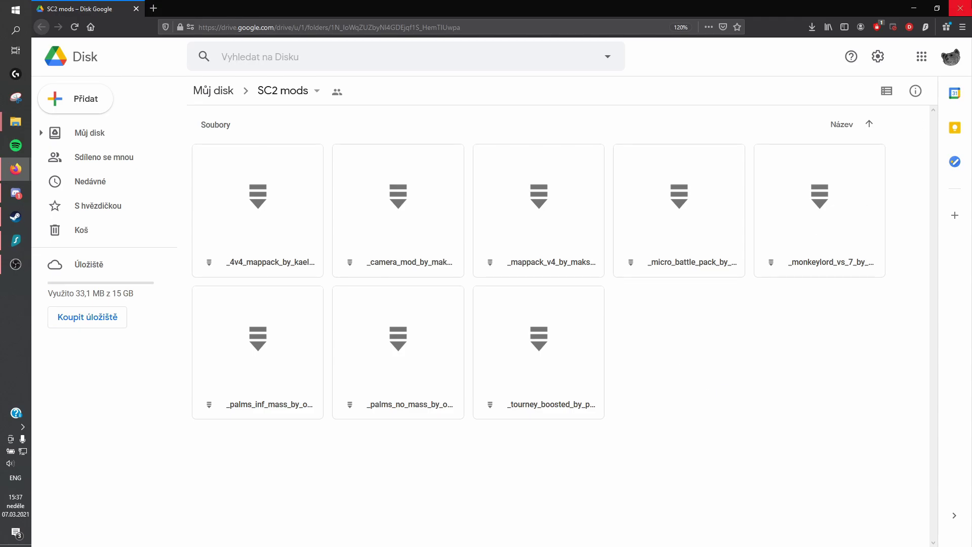
click(960, 8)
Bring up Steam's library, then open the empty desktop mods folder and minimize it
click(15, 217)
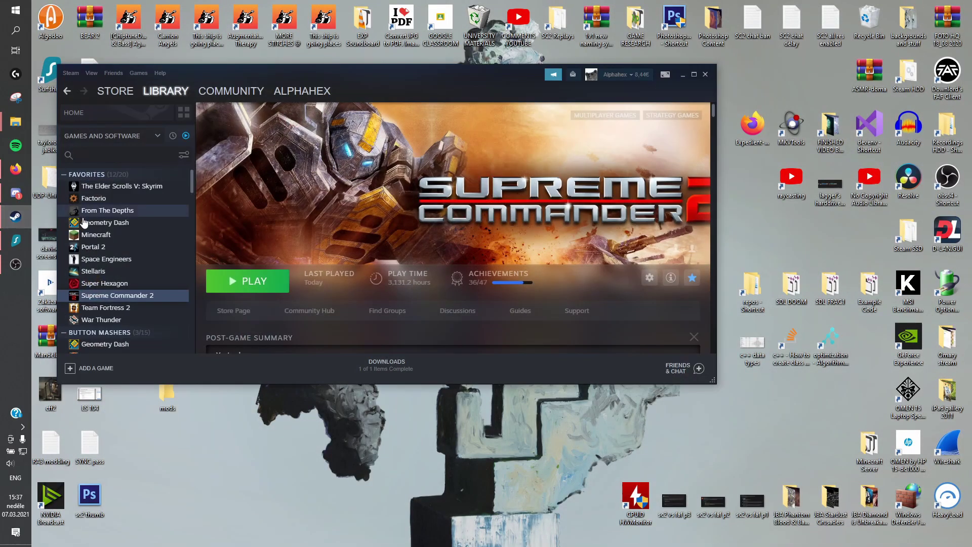
drag(383, 80, 524, 84)
double_click(157, 384)
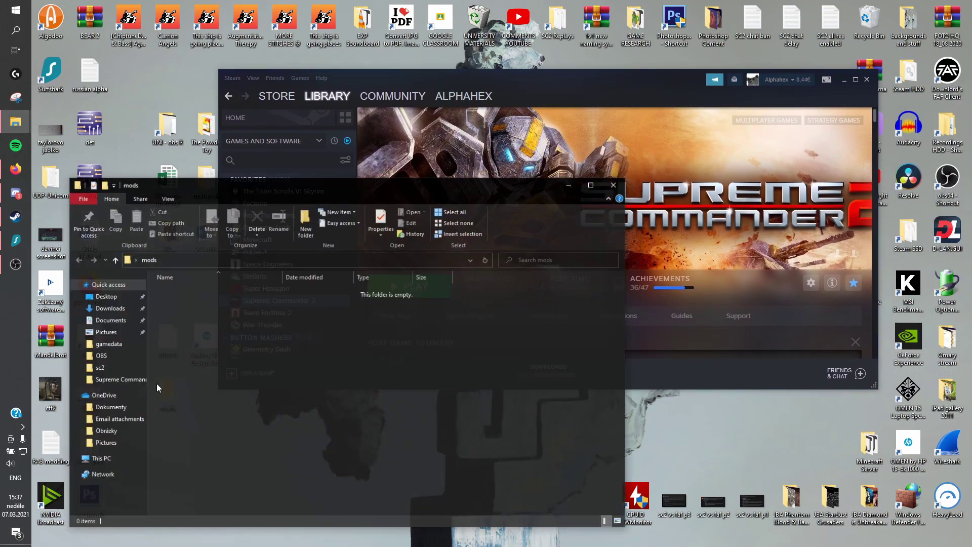
click(583, 188)
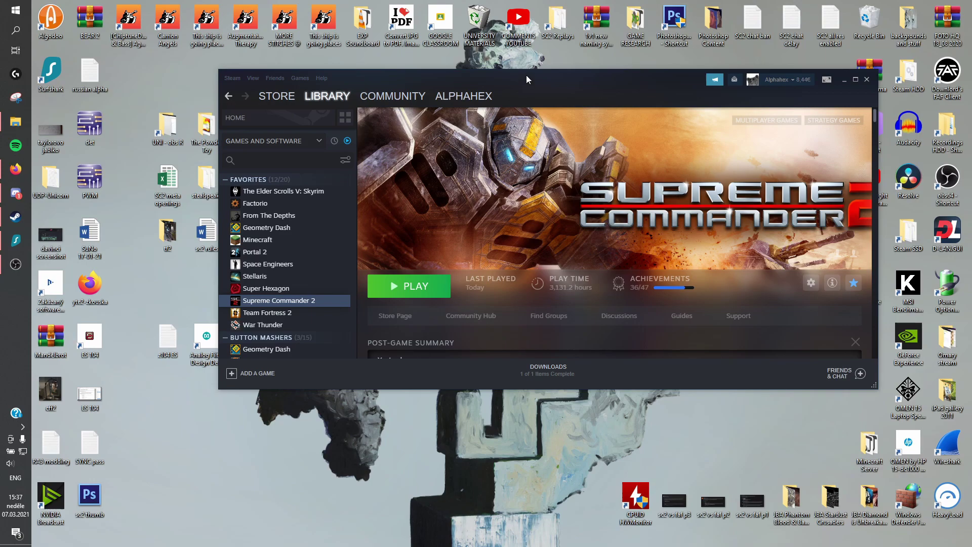
Move the Steam window up and left, enlarge it by its corner, and nudge it into place
drag(527, 93, 430, 74)
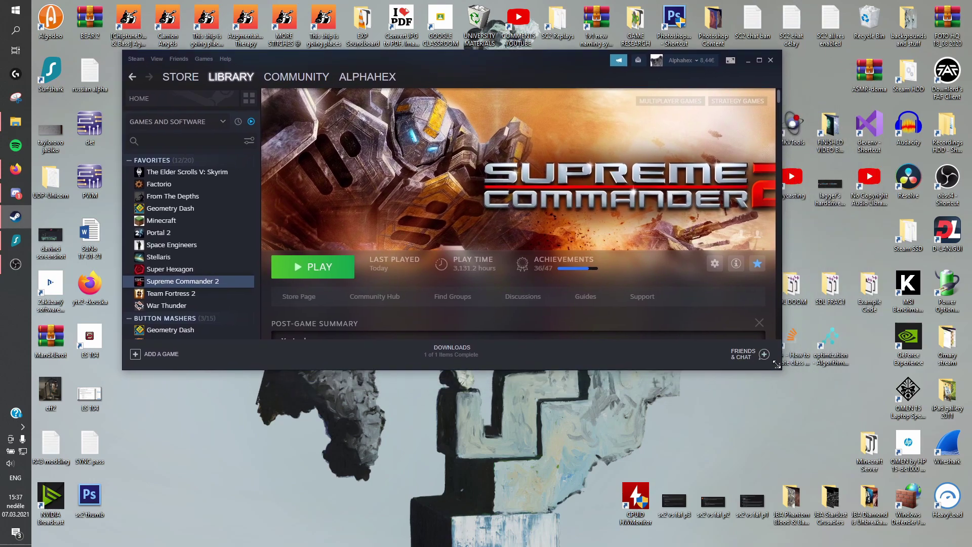
drag(780, 368, 828, 452)
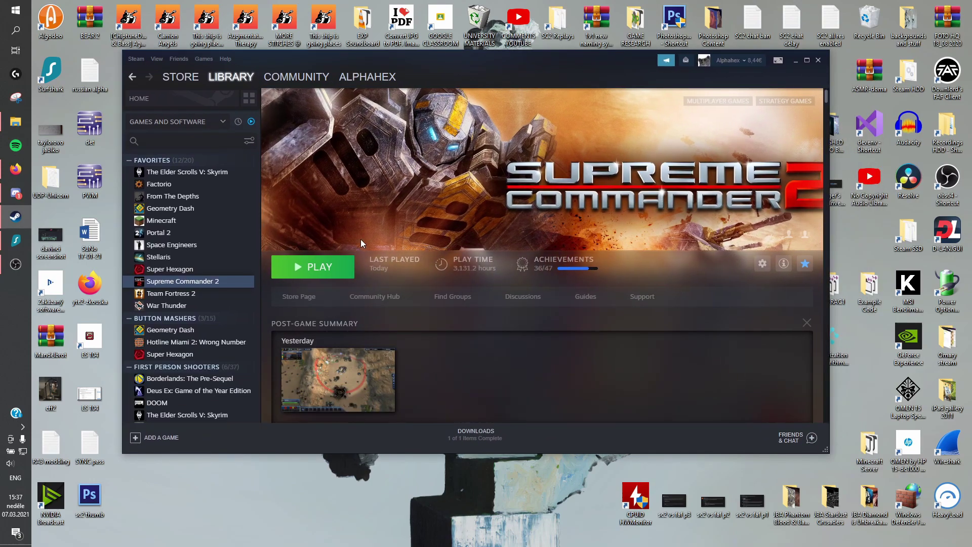
drag(510, 73, 522, 55)
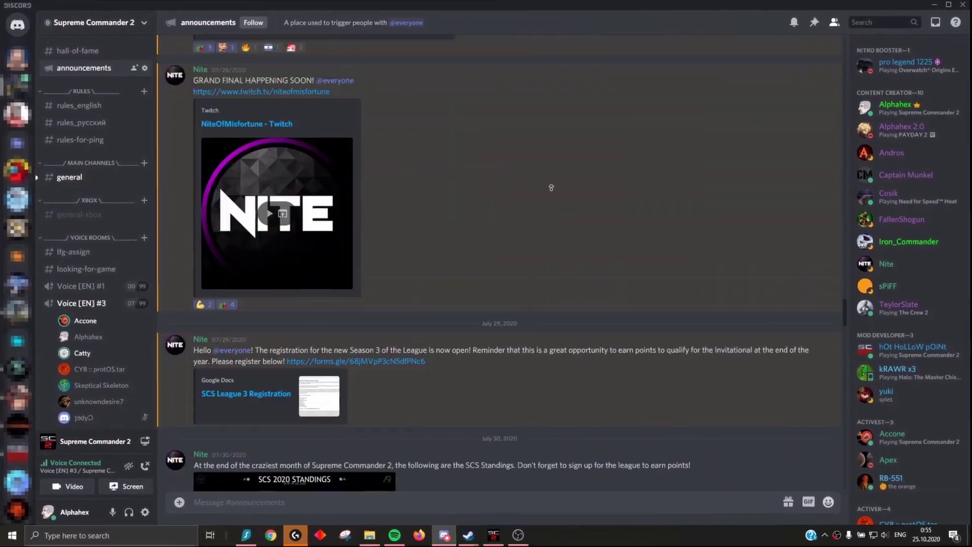
Scroll down #announcements, then open #hall-of-fame and scroll through its posts
scroll(570, 314, down, 15)
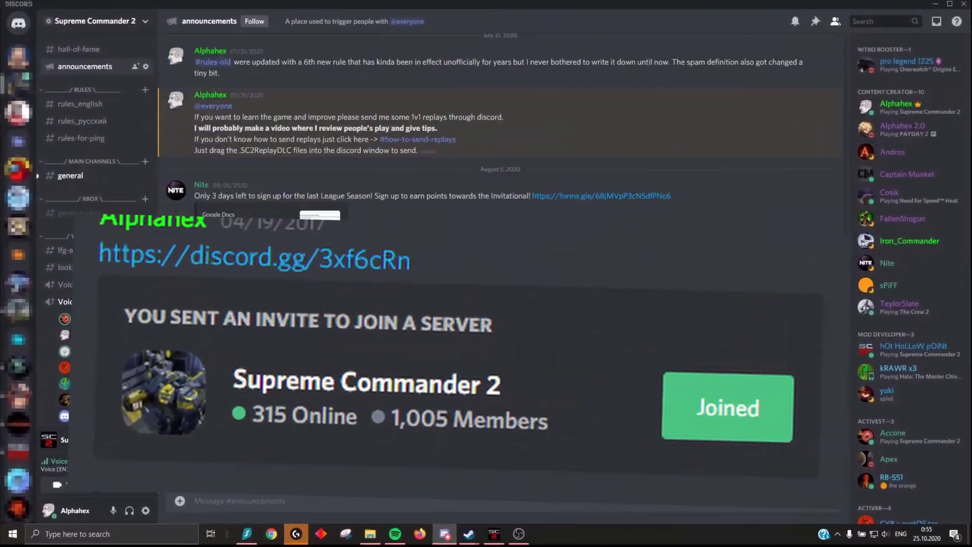
scroll(597, 329, down, 12)
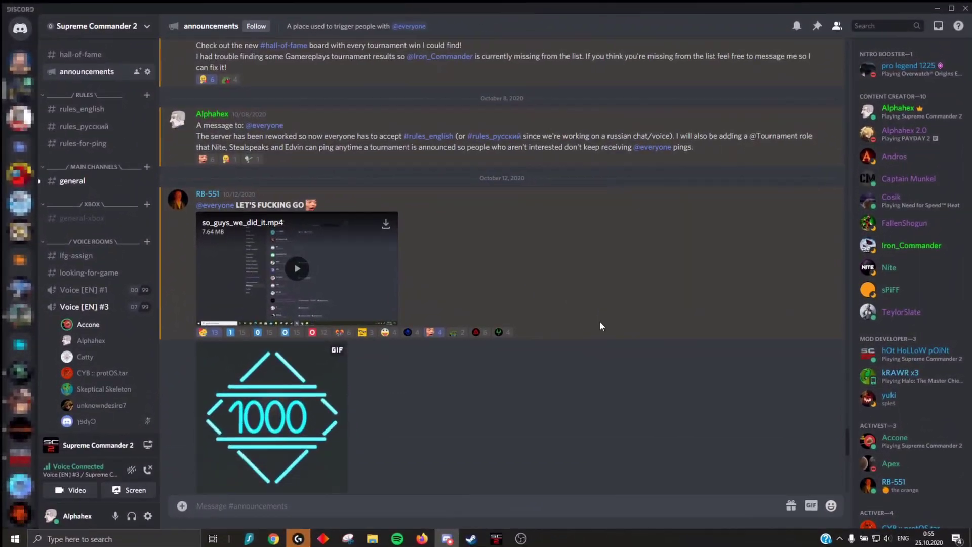
click(77, 53)
scroll(598, 288, up, 15)
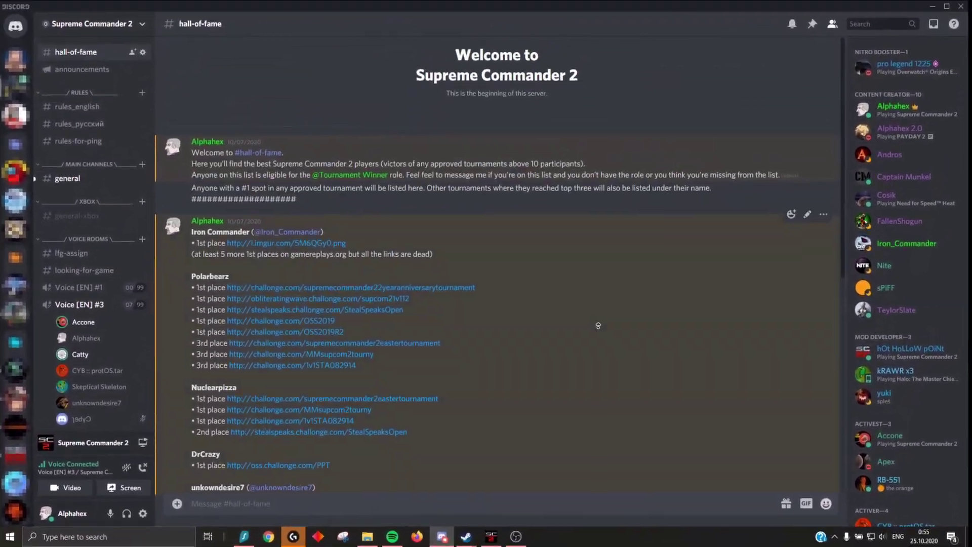
scroll(603, 370, down, 5)
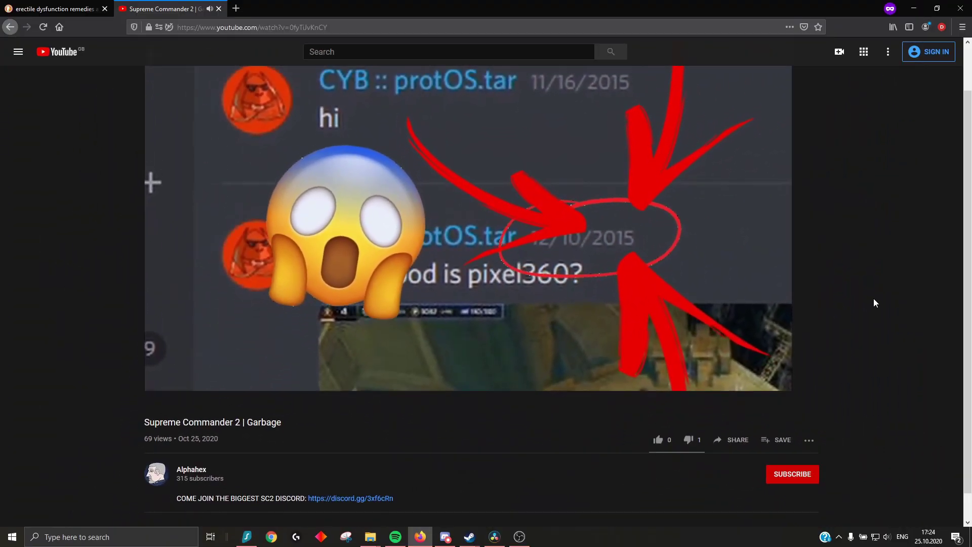
scroll(873, 298, down, 1)
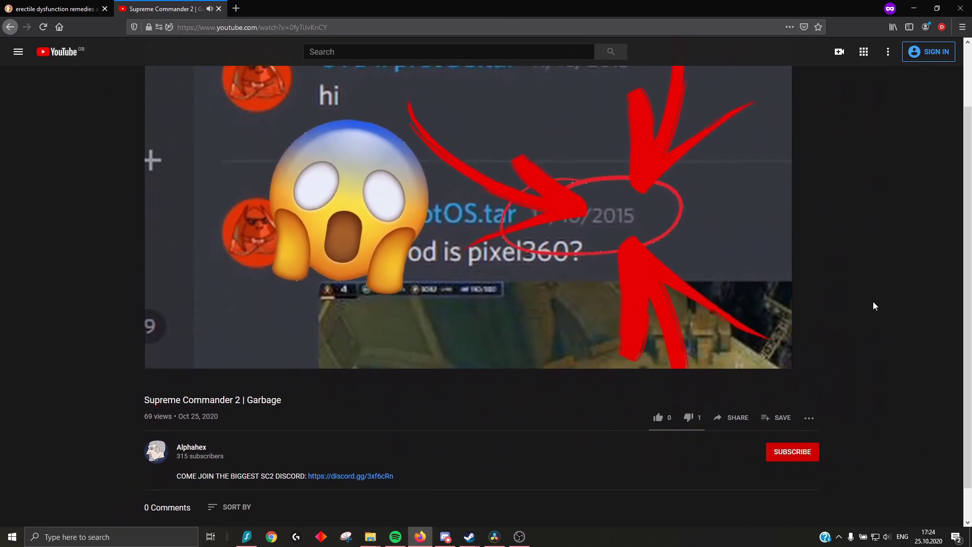